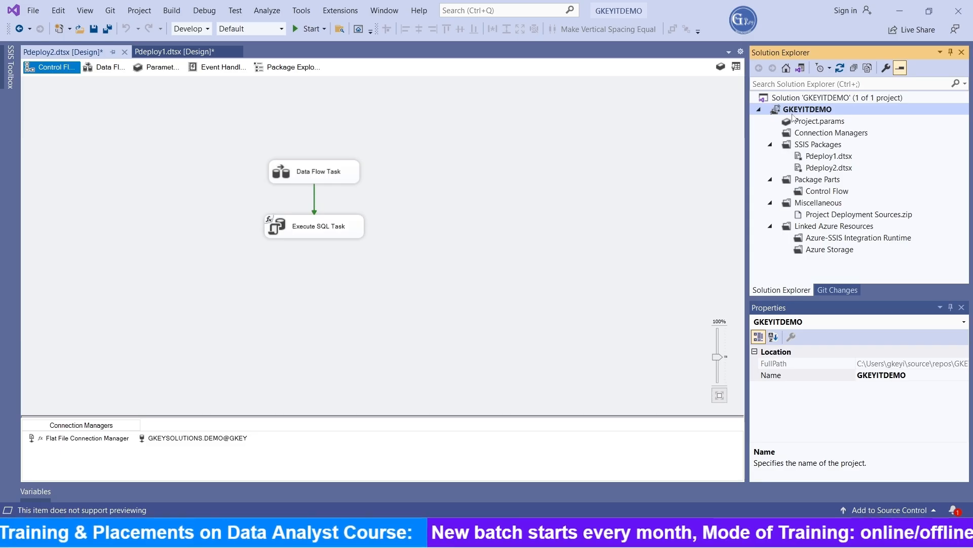
# Browse the Pdeploy1 and Pdeploy2 packages in the SSIS project, then switch to SQL Server Management Studio
pyautogui.click(834, 155)
pyautogui.click(836, 170)
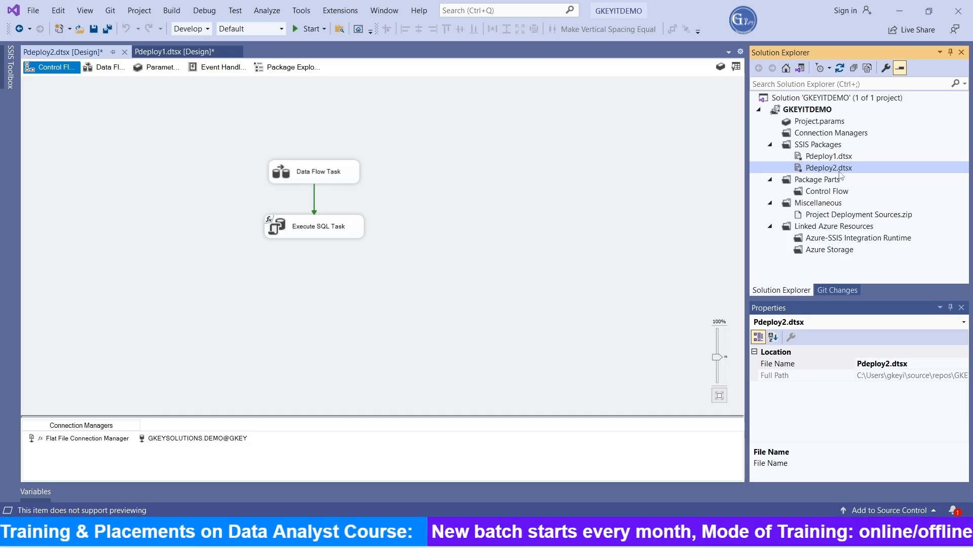
pyautogui.click(206, 47)
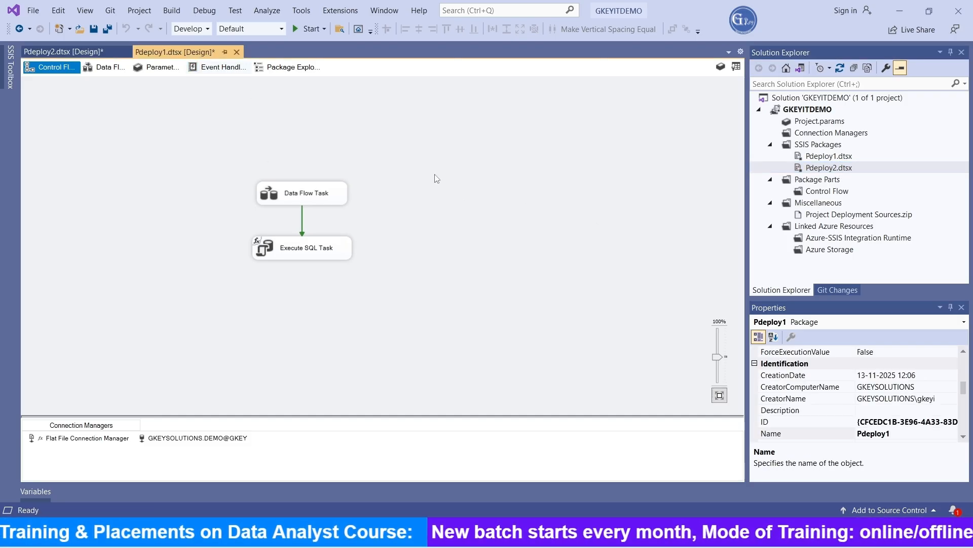
pyautogui.click(814, 146)
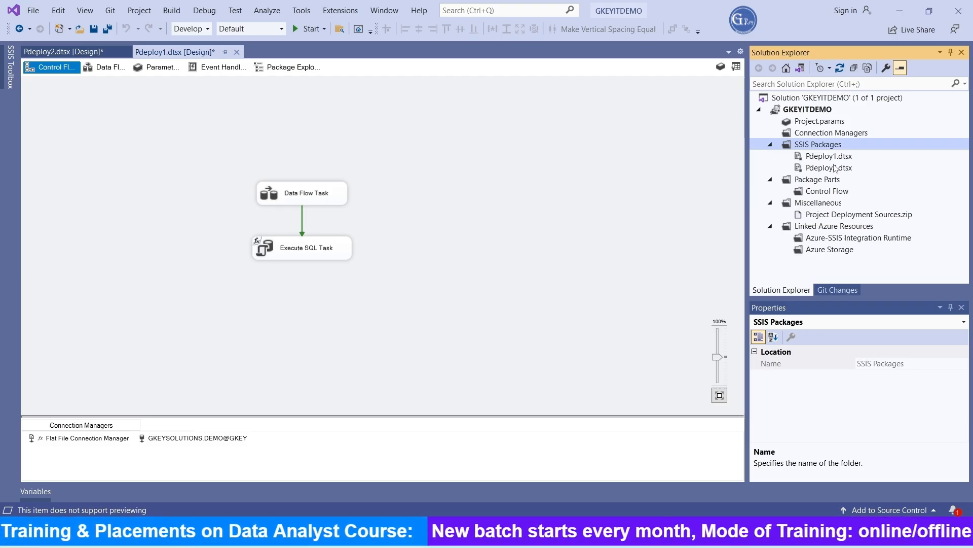
pyautogui.moveTo(532, 474)
pyautogui.click(538, 456)
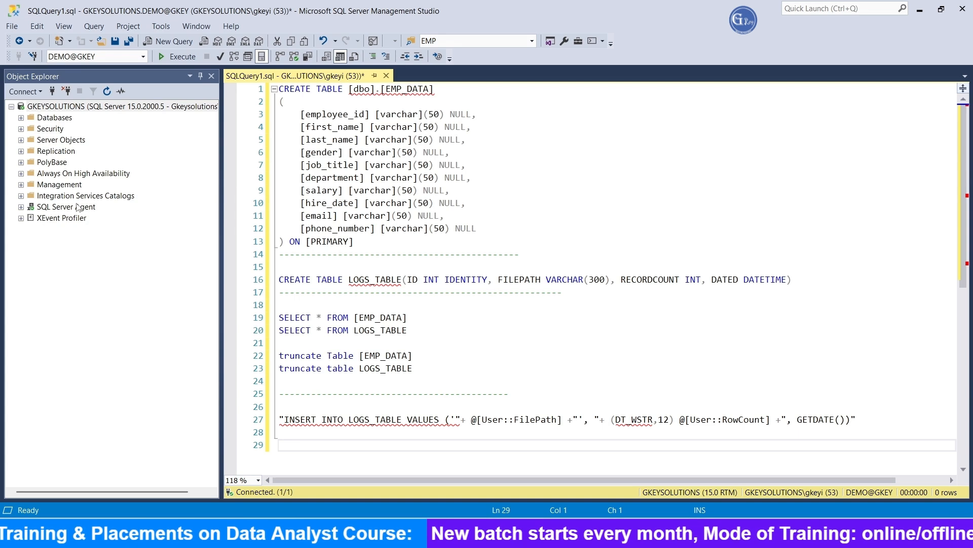
# Create the SSISDB catalog under Integration Services Catalogs, entering and retyping the catalog encryption password
pyautogui.rightClick(55, 197)
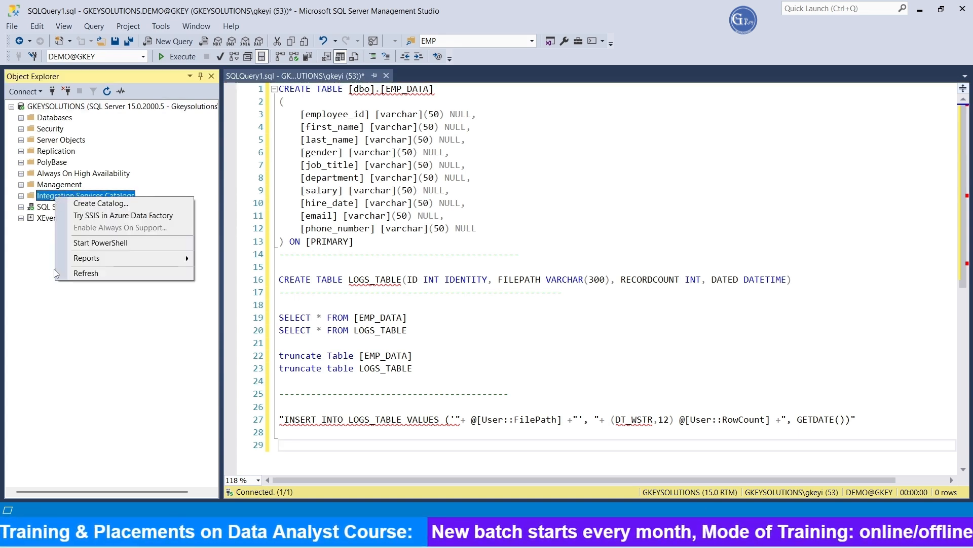
pyautogui.click(22, 196)
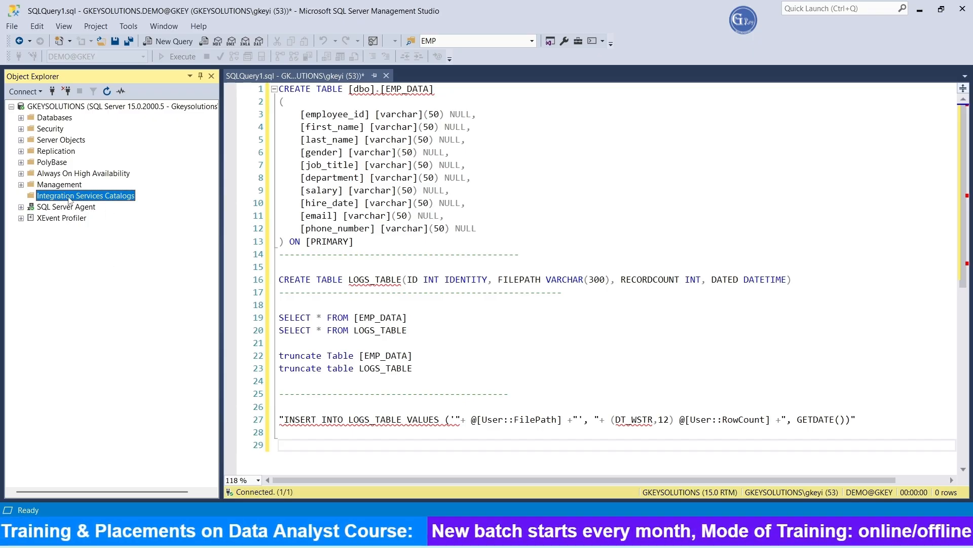
pyautogui.rightClick(87, 200)
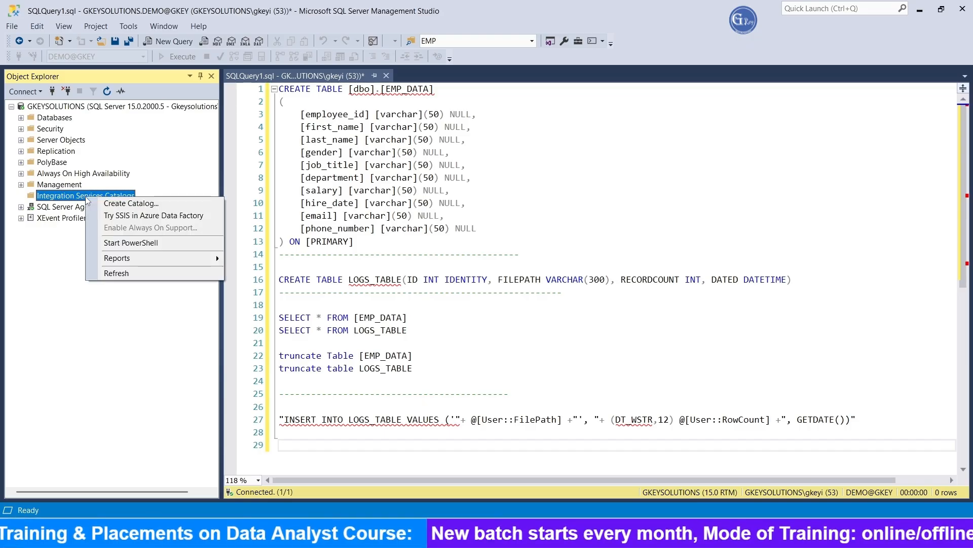
pyautogui.click(122, 204)
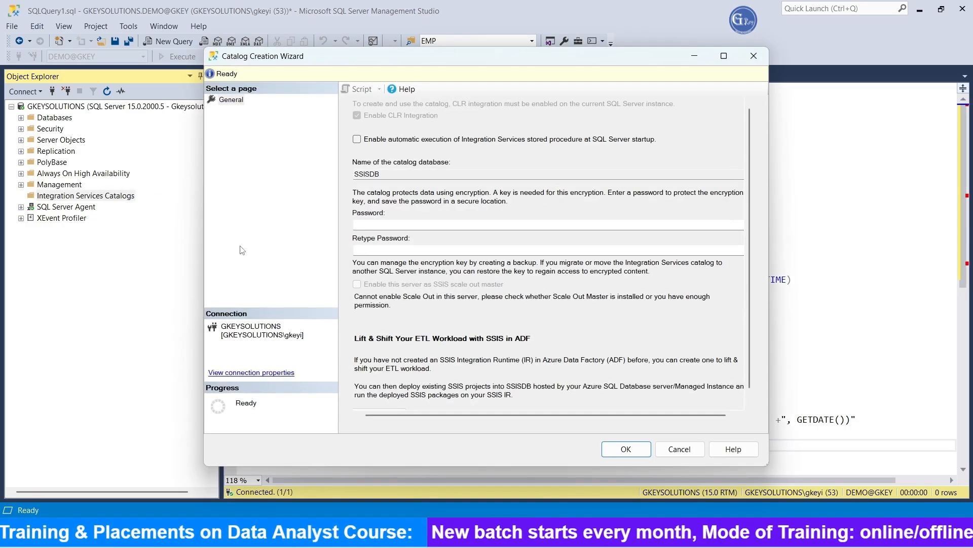
pyautogui.doubleClick(366, 174)
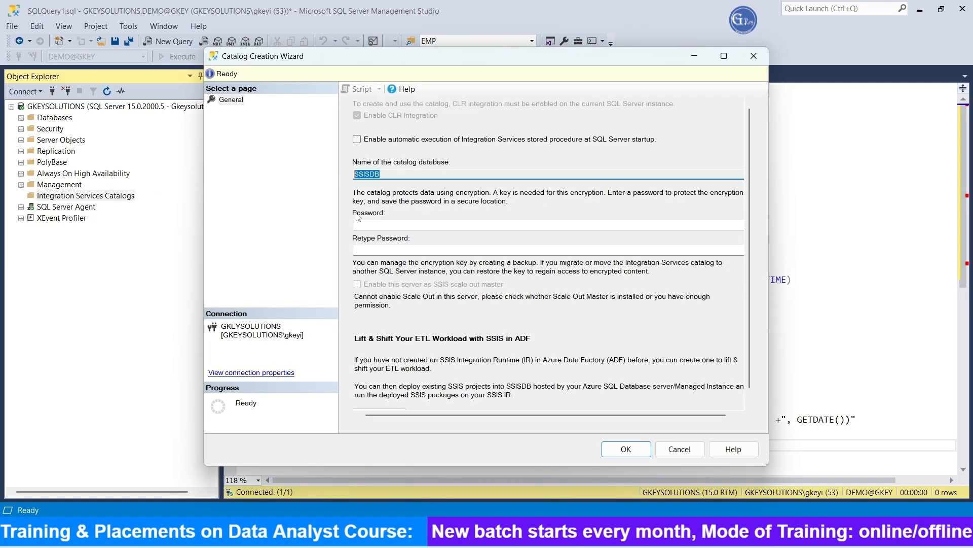
pyautogui.click(380, 226)
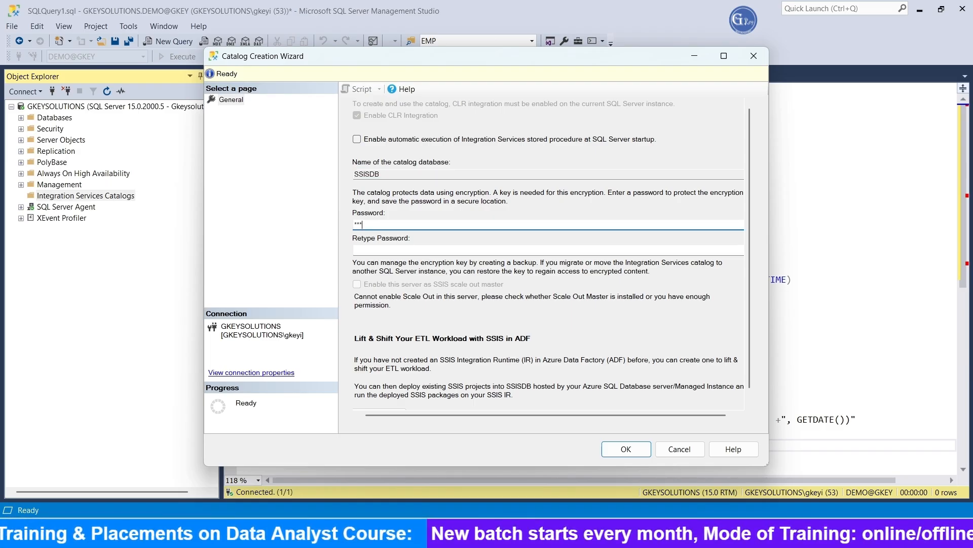
pyautogui.write('*')
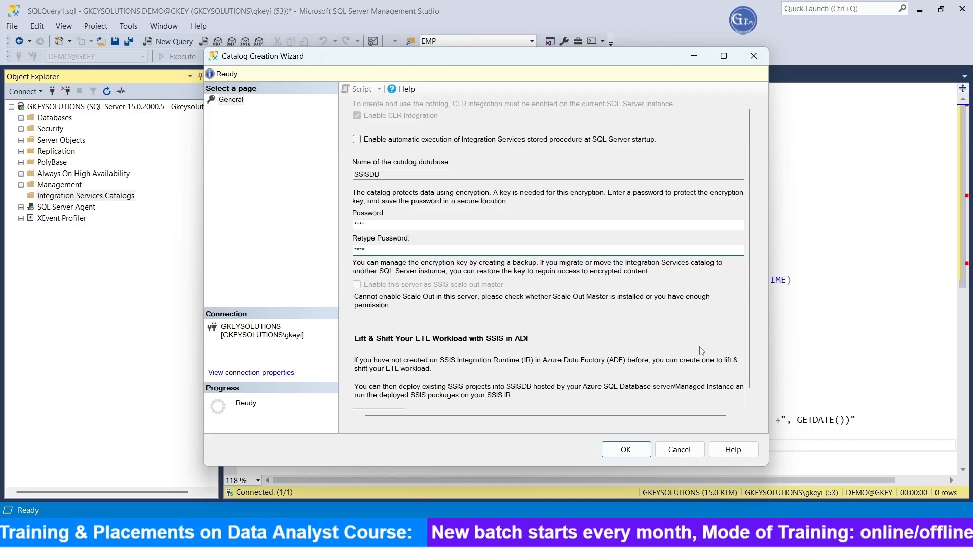
pyautogui.click(628, 450)
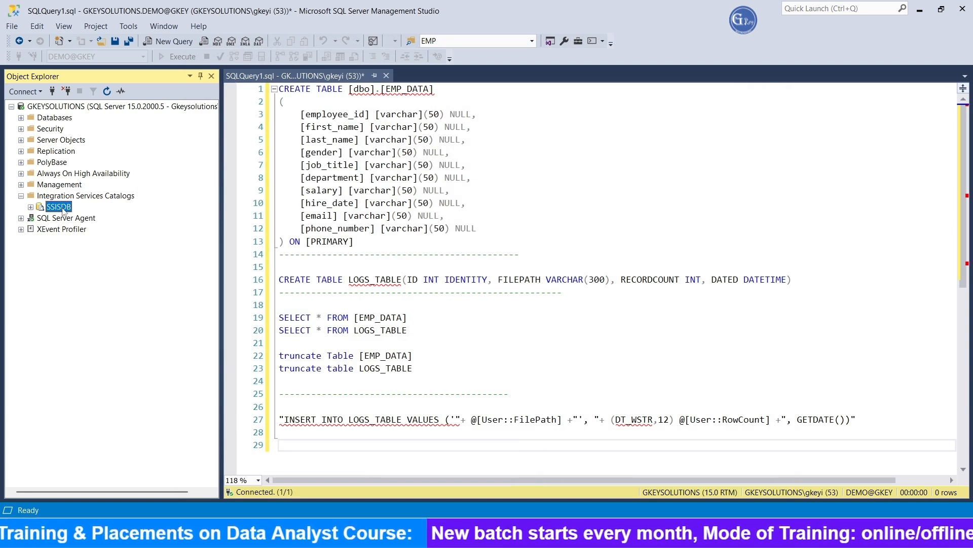
# Expand the SSISDB catalog in Integration Services Catalogs and switch back to Visual Studio
pyautogui.click(30, 208)
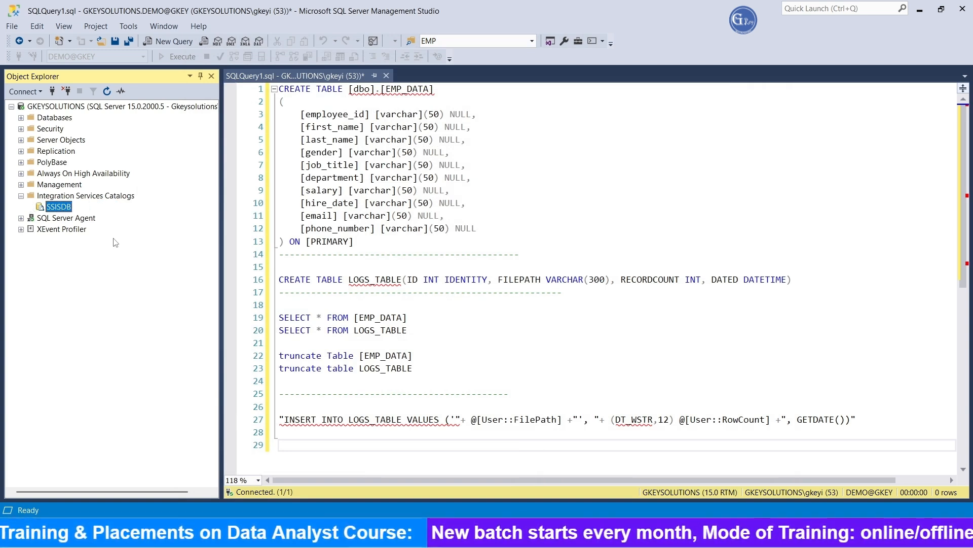
pyautogui.click(98, 198)
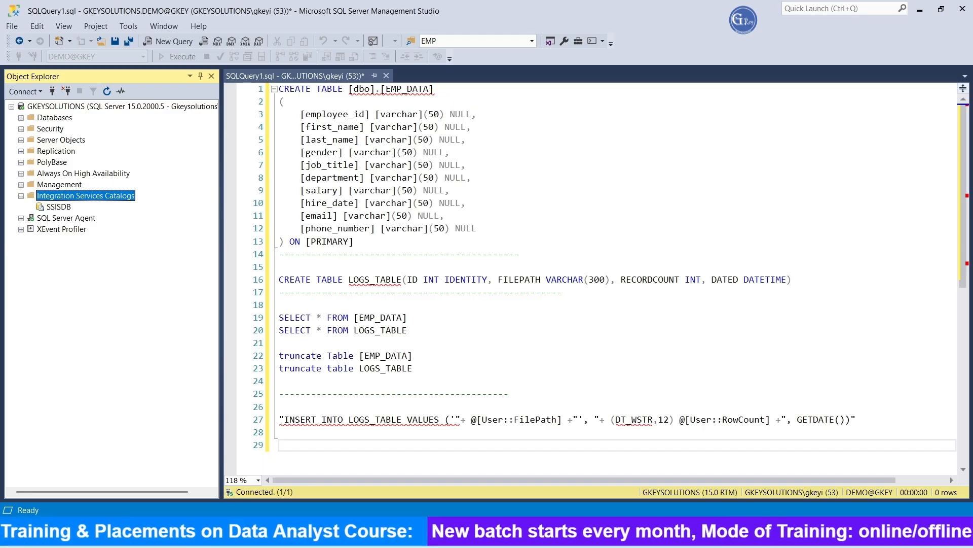
pyautogui.hotkey('alt', 'Tab')
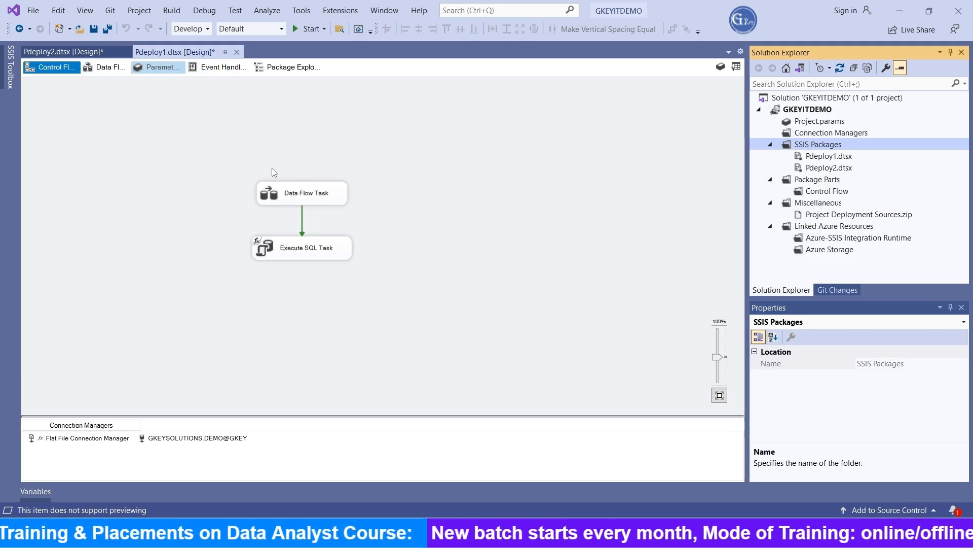
# Open Pdeploy1's Data Flow Task and inspect its Flat File Source, Row Count and OLE DB Destination components
pyautogui.doubleClick(297, 202)
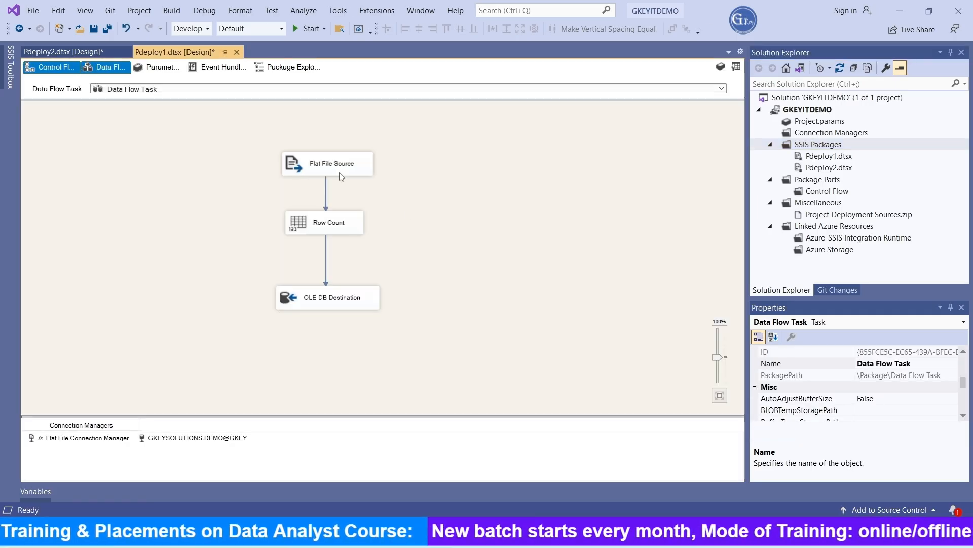
pyautogui.click(337, 170)
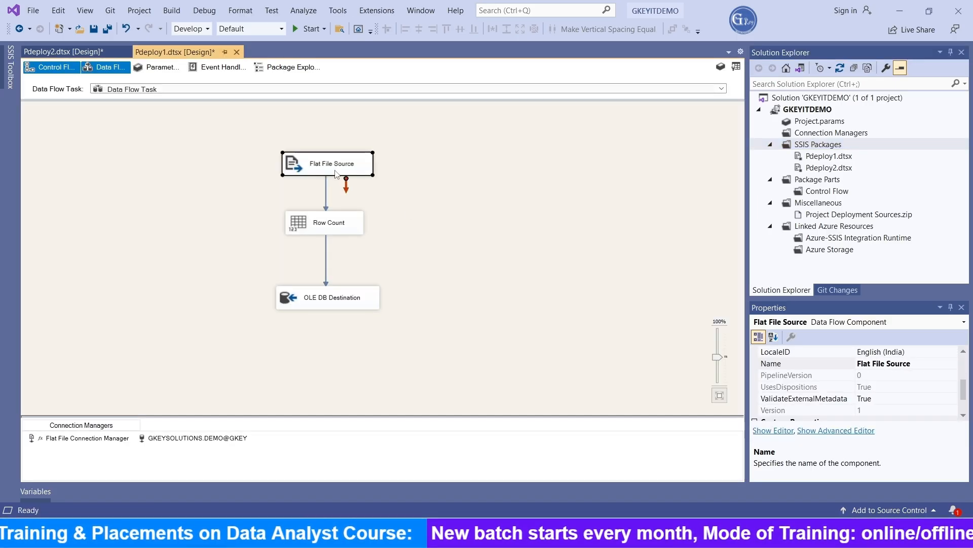
pyautogui.click(343, 228)
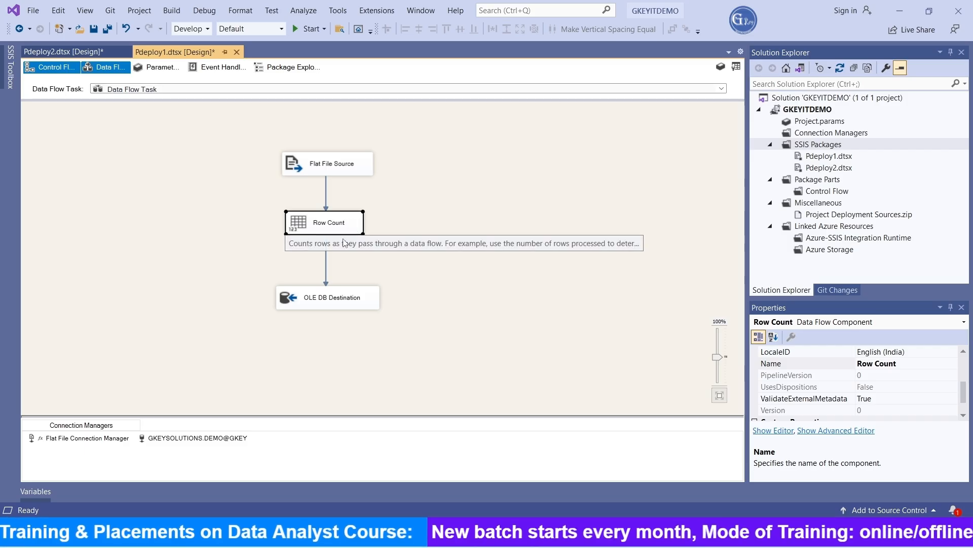
pyautogui.click(345, 303)
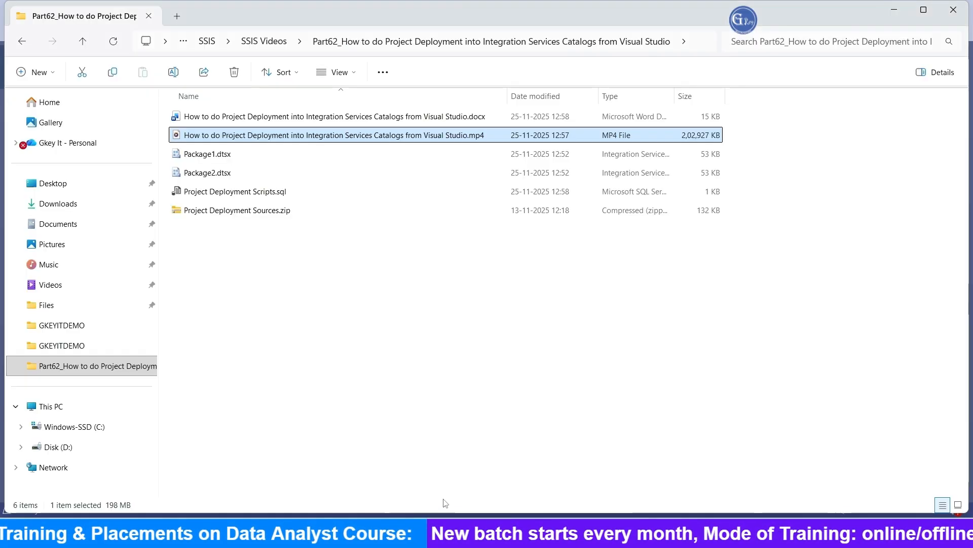
# Browse to the Files folder on Disk D, check EMP1_DATA.CSV, and return to Visual Studio
pyautogui.click(58, 447)
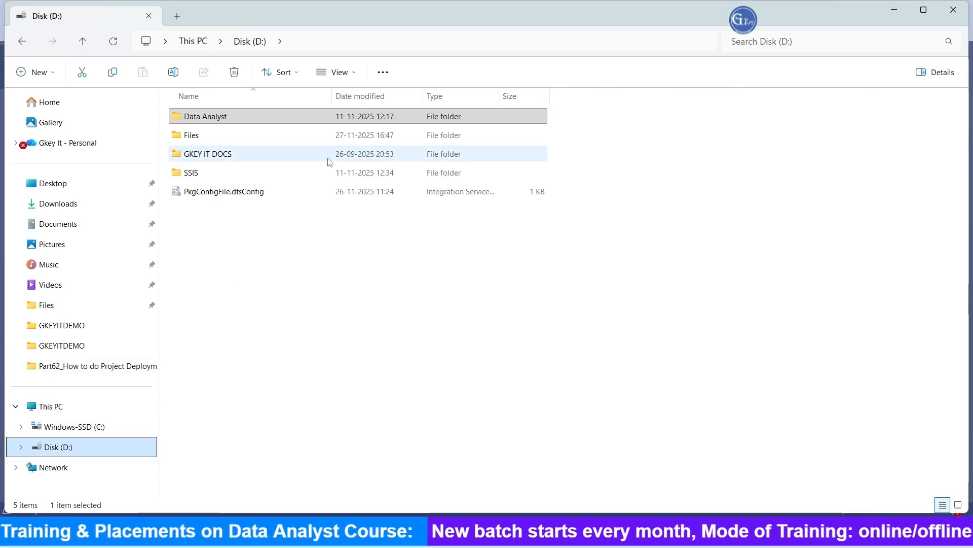
pyautogui.doubleClick(226, 136)
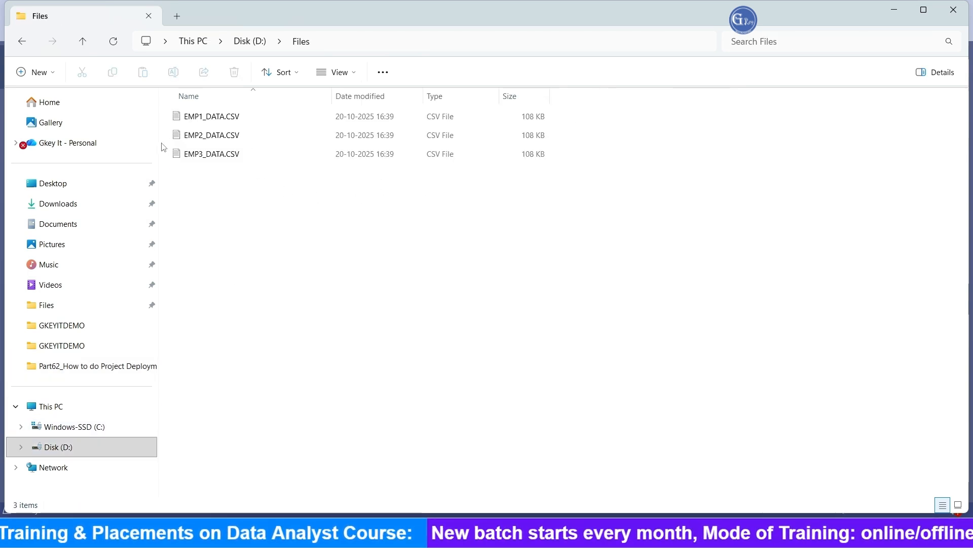
pyautogui.click(213, 118)
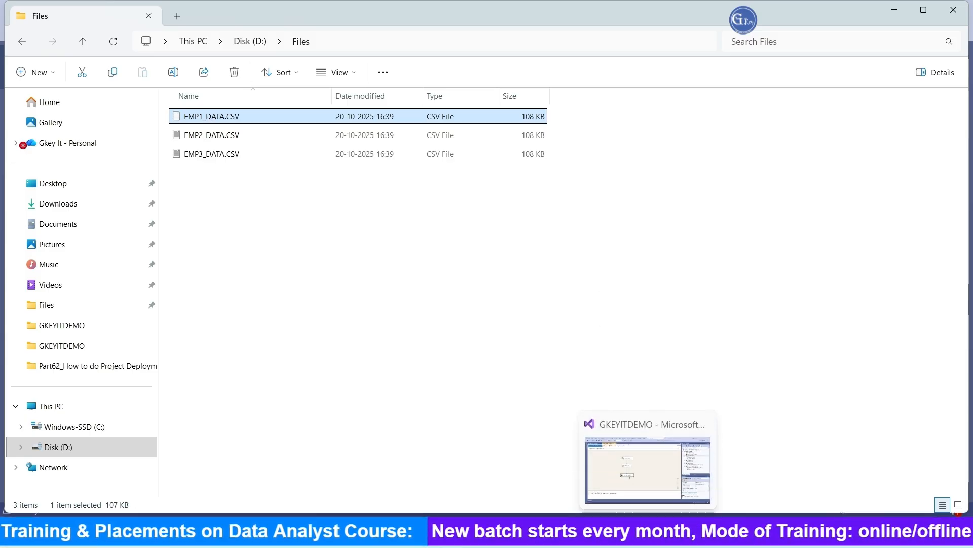
pyautogui.click(648, 469)
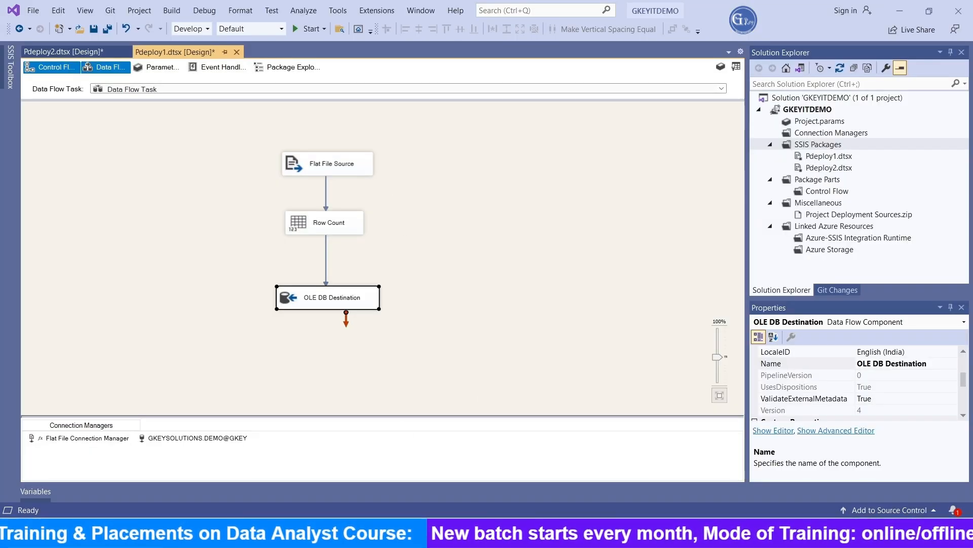
# Open the Execute SQL Task editor in the control flow and review its SQLStatement query
pyautogui.click(63, 72)
pyautogui.doubleClick(284, 248)
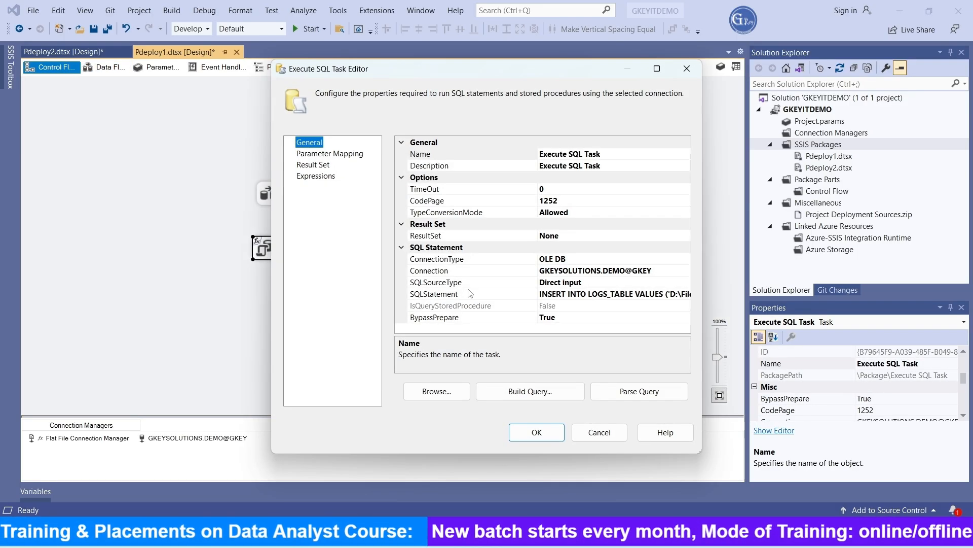
pyautogui.click(608, 294)
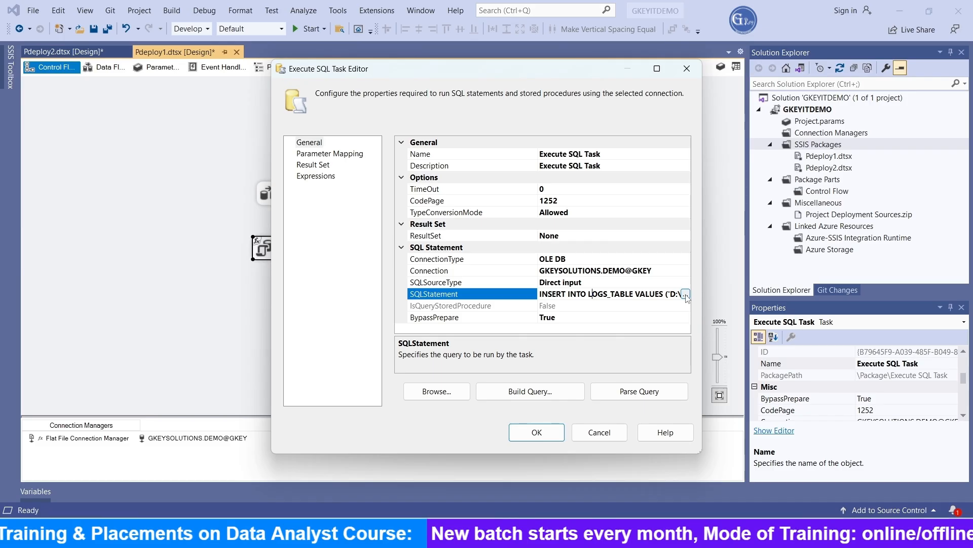
pyautogui.click(700, 294)
pyautogui.click(507, 194)
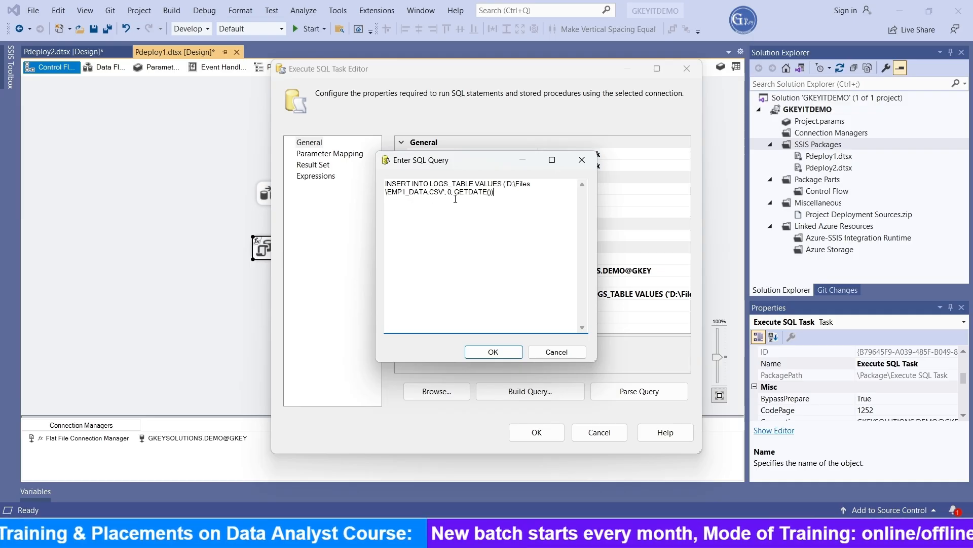
pyautogui.click(506, 352)
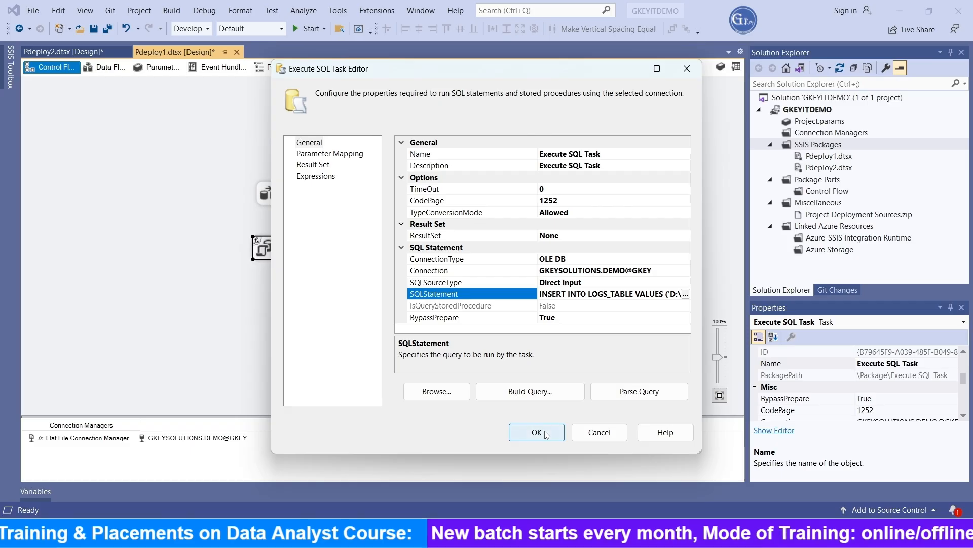
pyautogui.click(546, 434)
# Switch to SQL Server Management Studio and review the EMP_DATA and LOGS_TABLE table definitions in the query script
pyautogui.moveTo(509, 537)
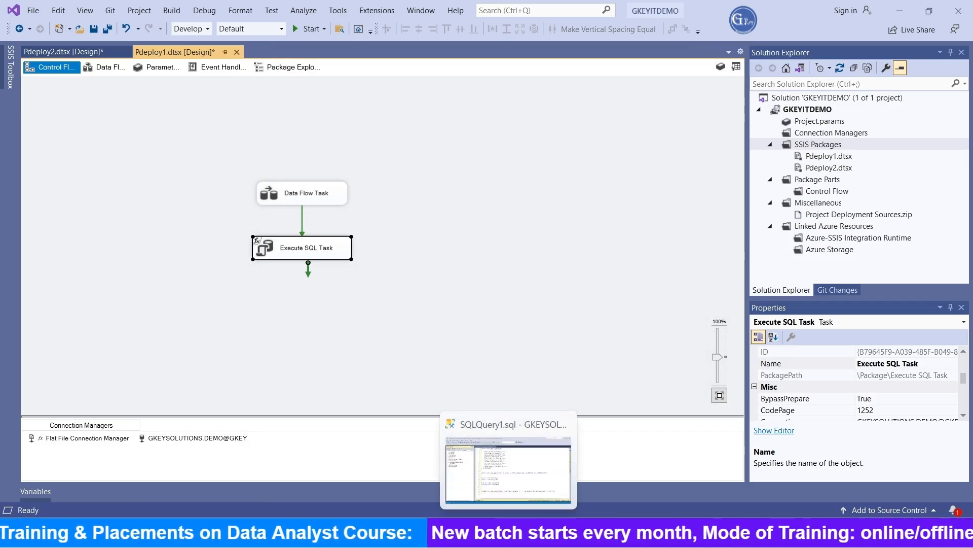
pyautogui.click(510, 446)
pyautogui.moveTo(381, 242); pyautogui.dragTo(279, 101)
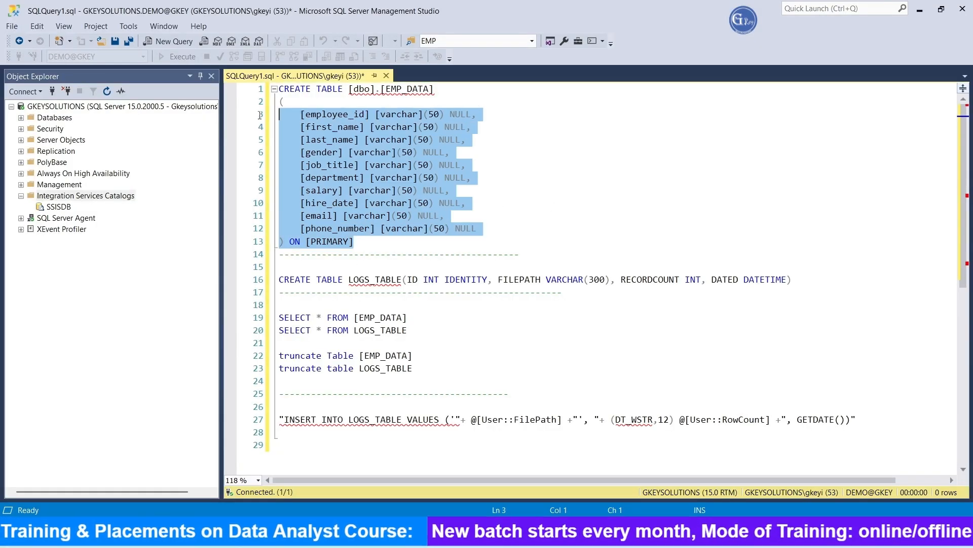
pyautogui.moveTo(800, 282); pyautogui.dragTo(268, 281)
pyautogui.click(622, 328)
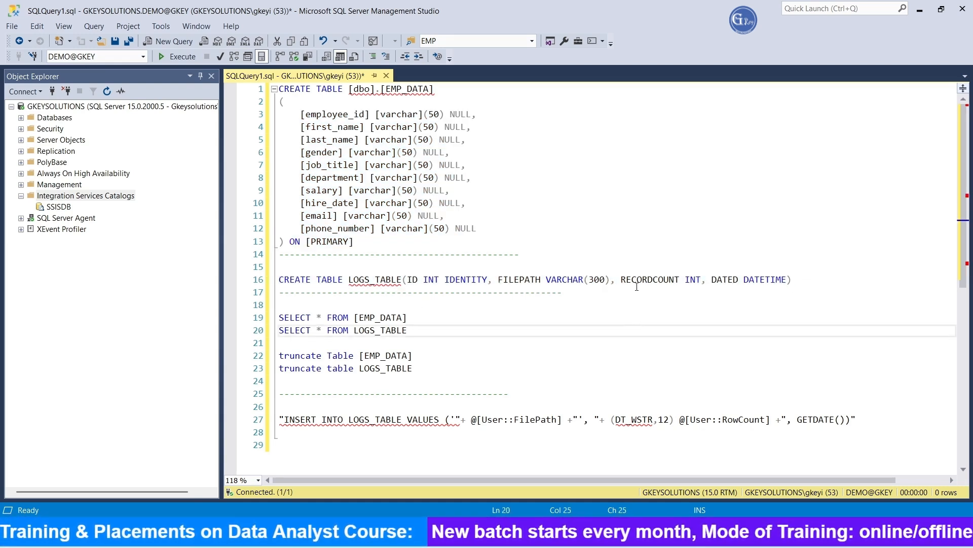
pyautogui.doubleClick(658, 279)
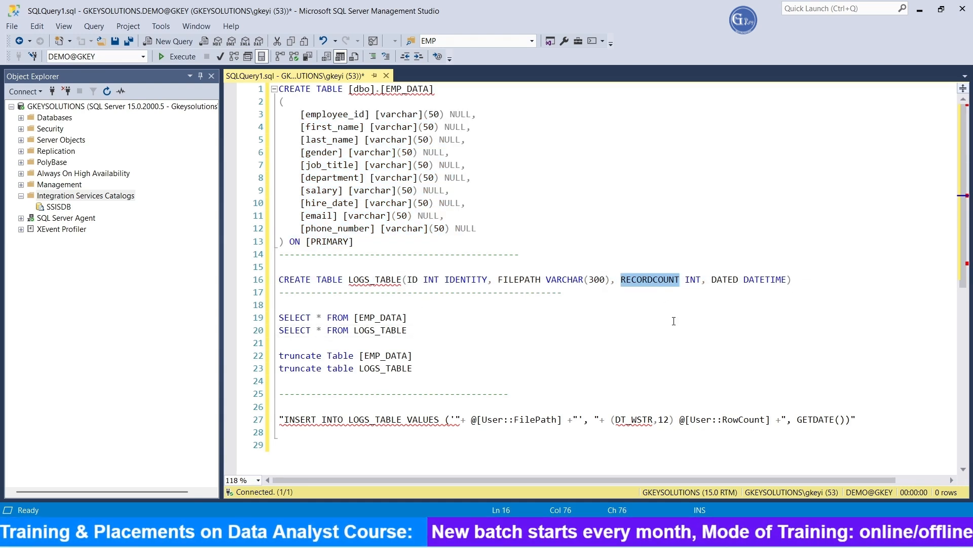
pyautogui.doubleClick(512, 279)
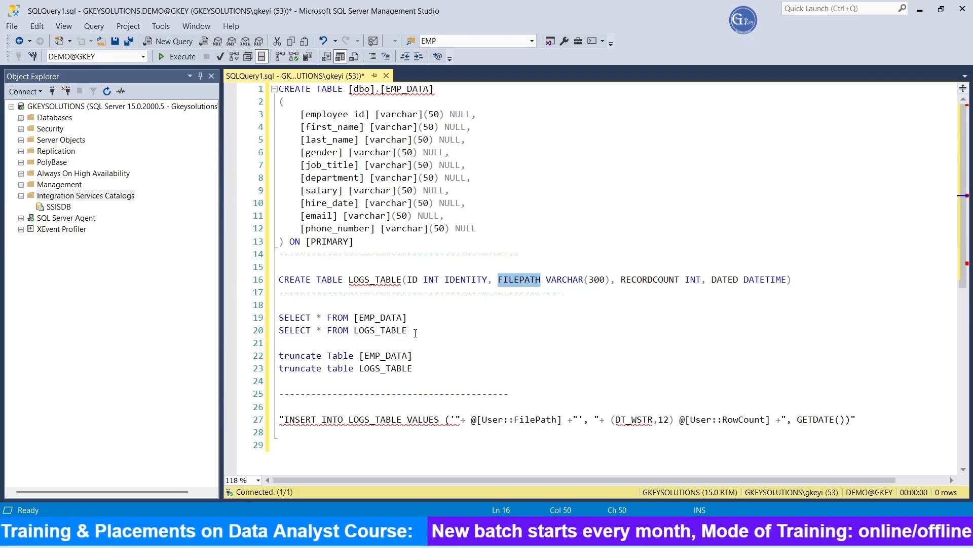
# Run the SELECT queries on EMP_DATA and LOGS_TABLE, then hide the results pane
pyautogui.moveTo(415, 333); pyautogui.dragTo(273, 322)
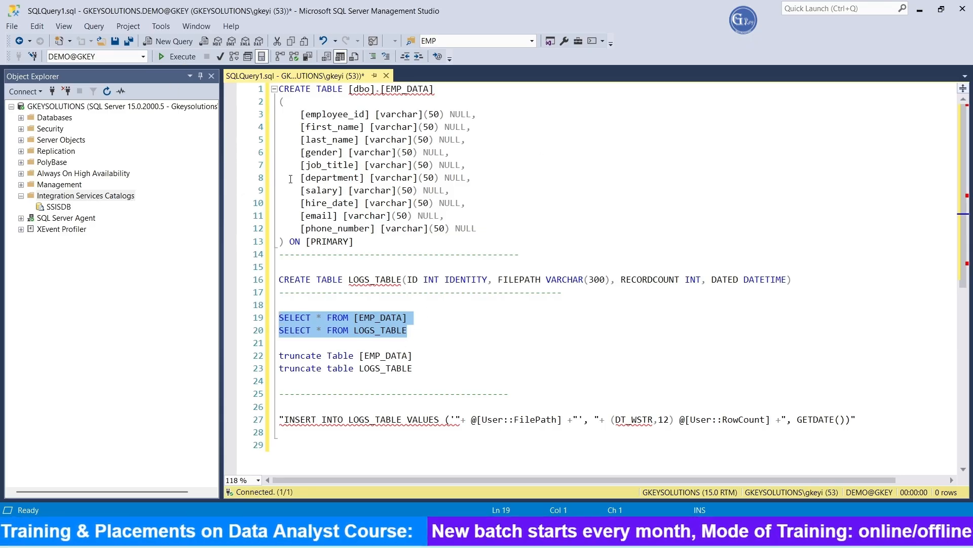
pyautogui.click(176, 57)
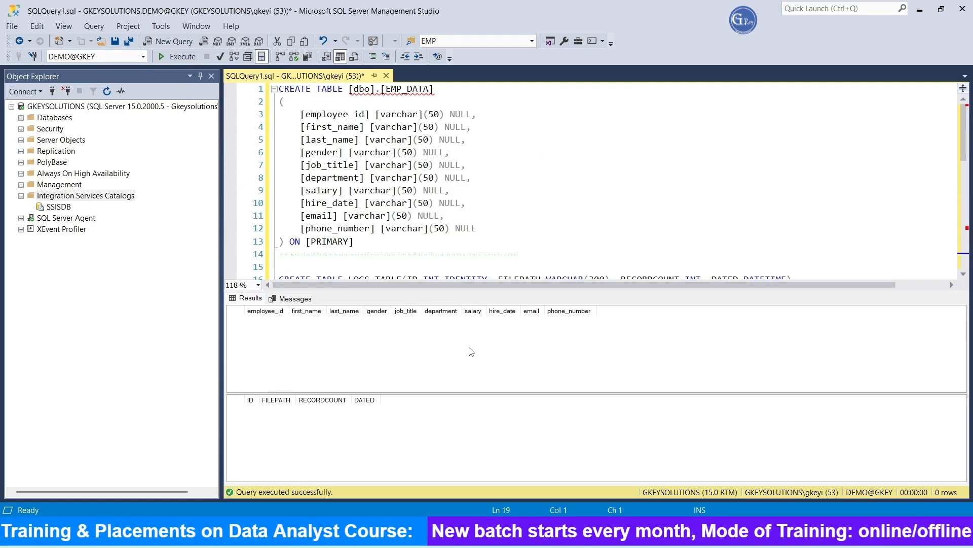
pyautogui.hotkey('ctrl', 'r')
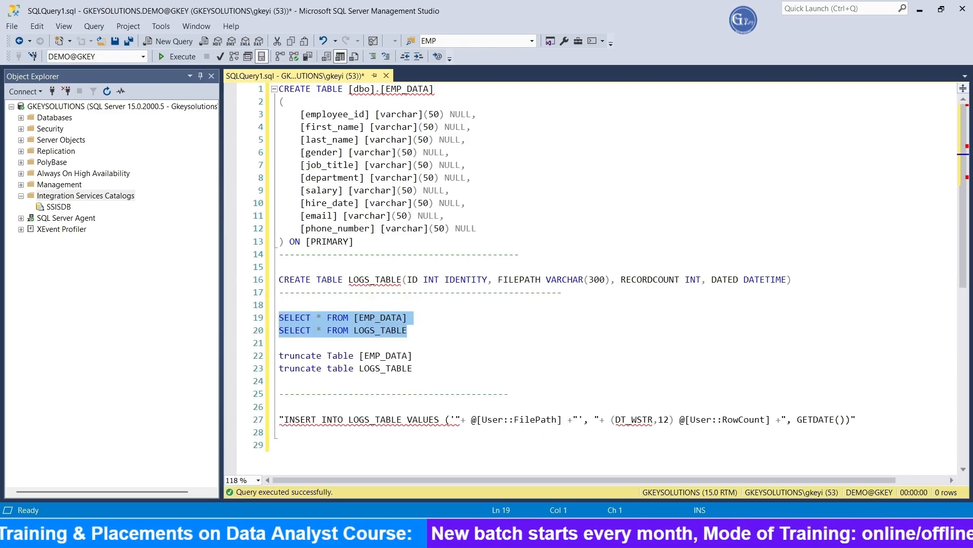
# Switch back to Visual Studio and open the project parameters designer (Project.params)
pyautogui.hotkey('alt', 'Tab')
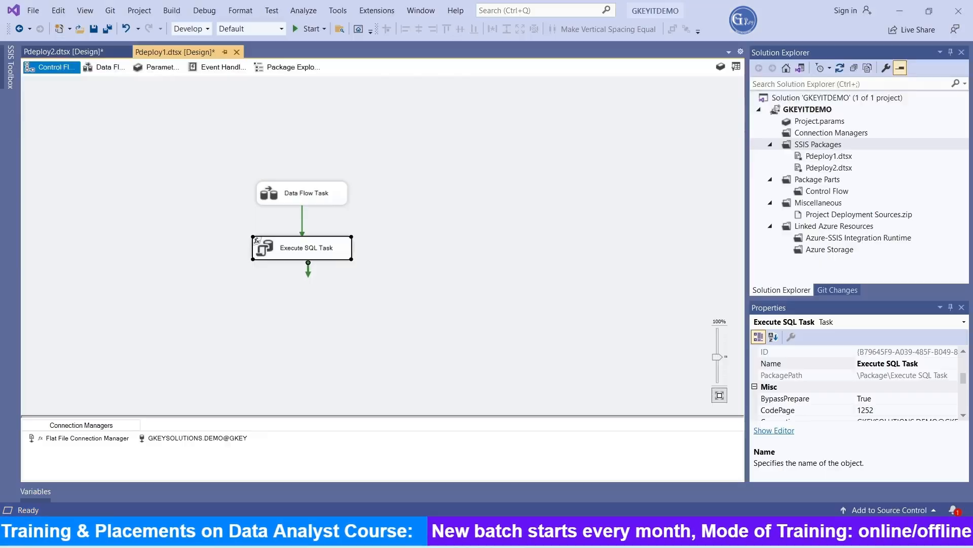
pyautogui.click(61, 53)
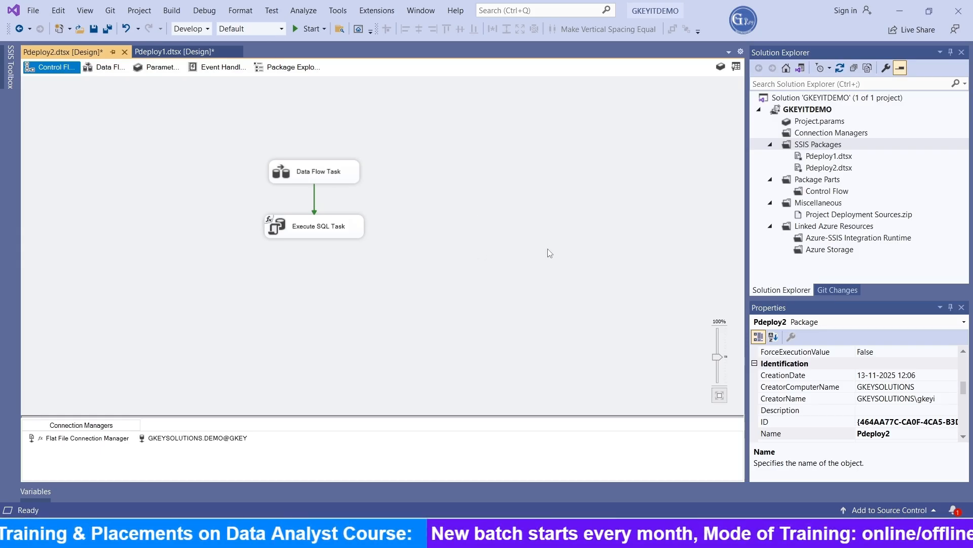
pyautogui.click(828, 123)
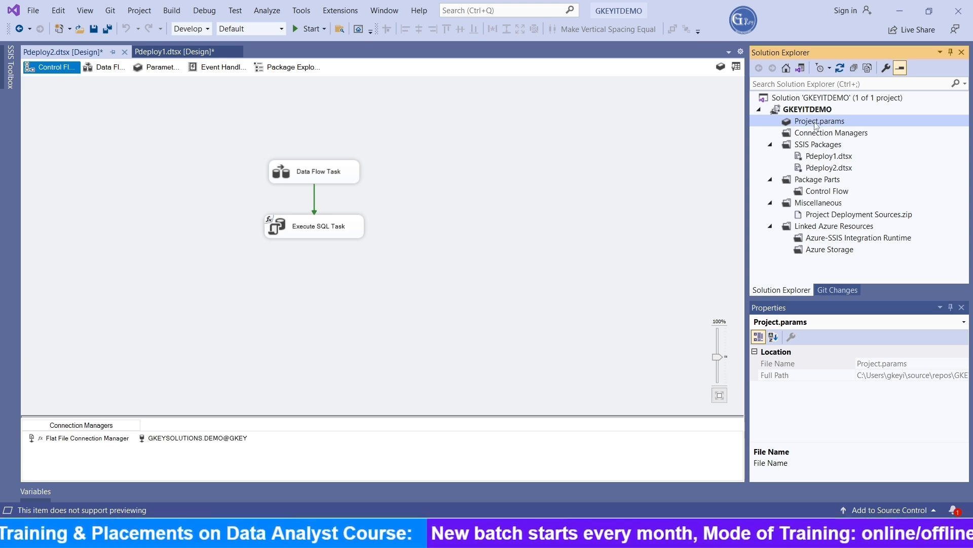
pyautogui.click(156, 69)
pyautogui.click(53, 68)
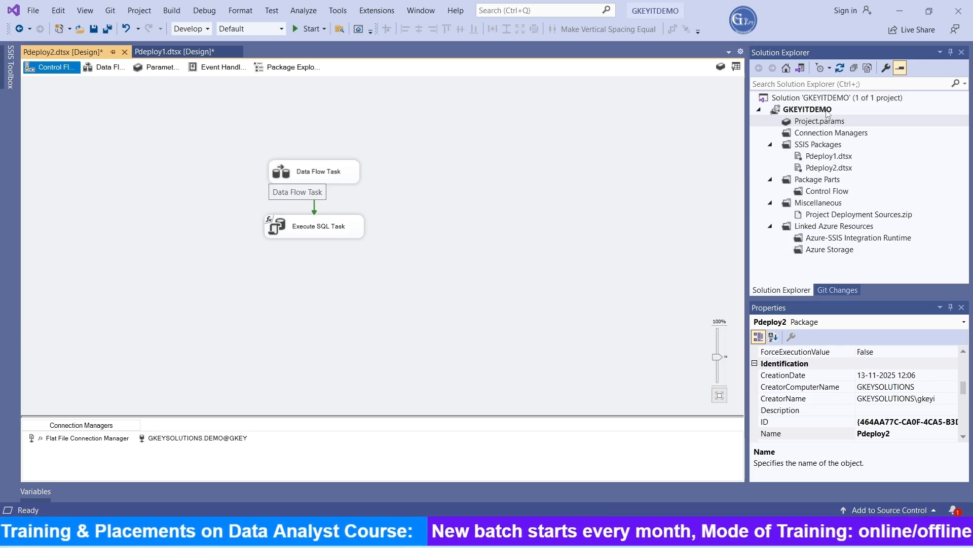
pyautogui.click(820, 123)
pyautogui.rightClick(818, 121)
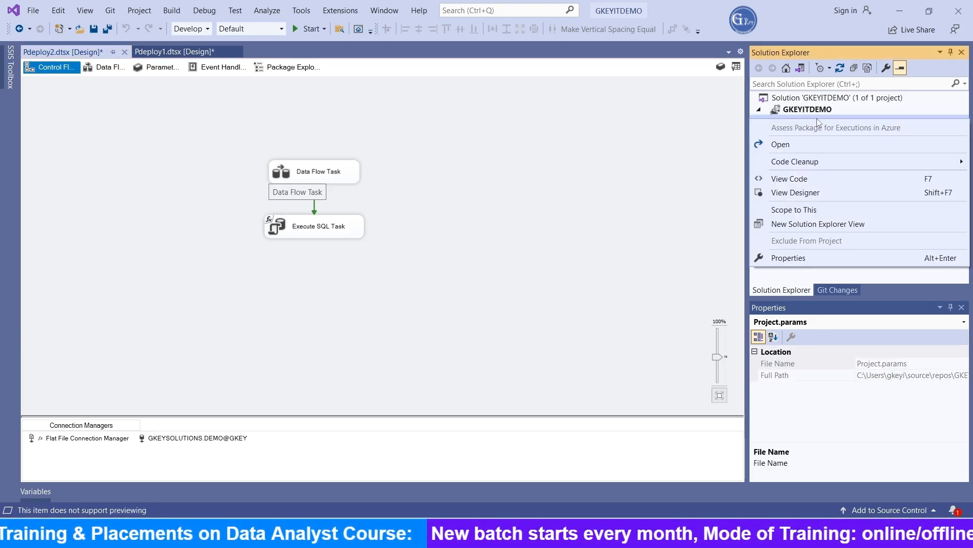
pyautogui.click(803, 147)
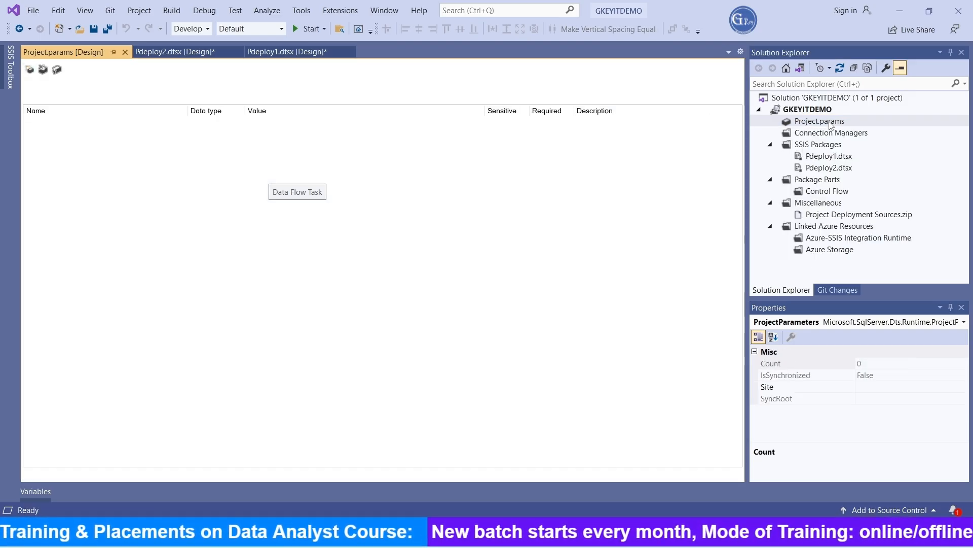
# Add a project parameter named pFilepath with data type String
pyautogui.click(30, 70)
pyautogui.click(101, 122)
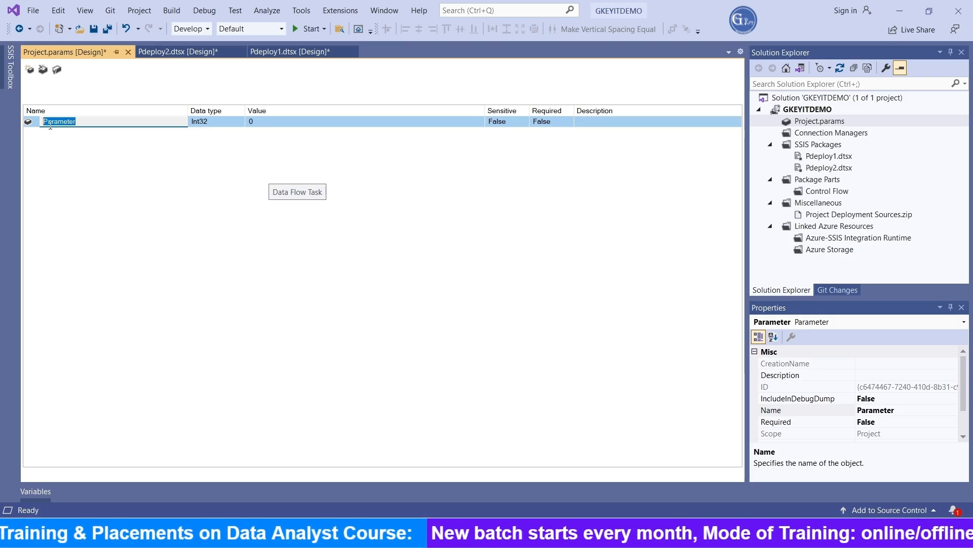
pyautogui.write('pFile')
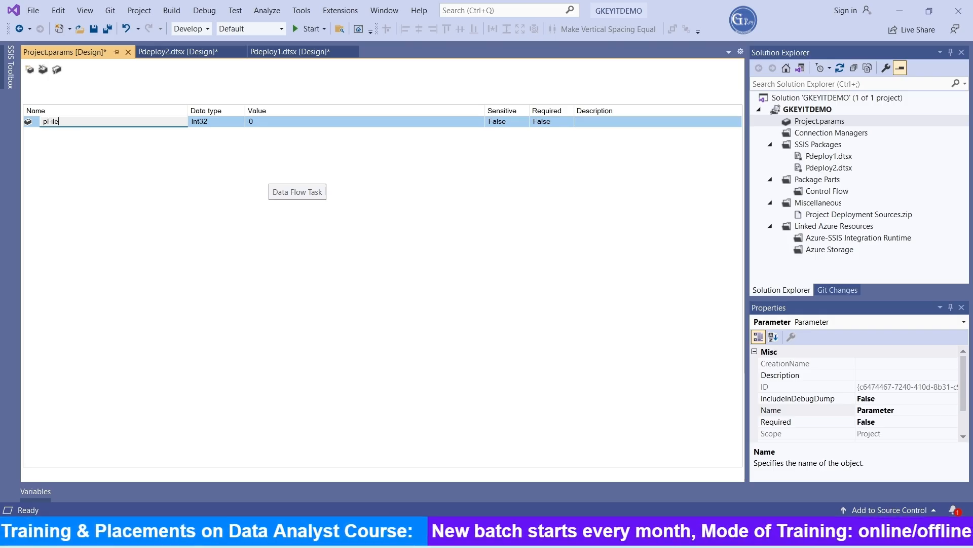
pyautogui.write('pa')
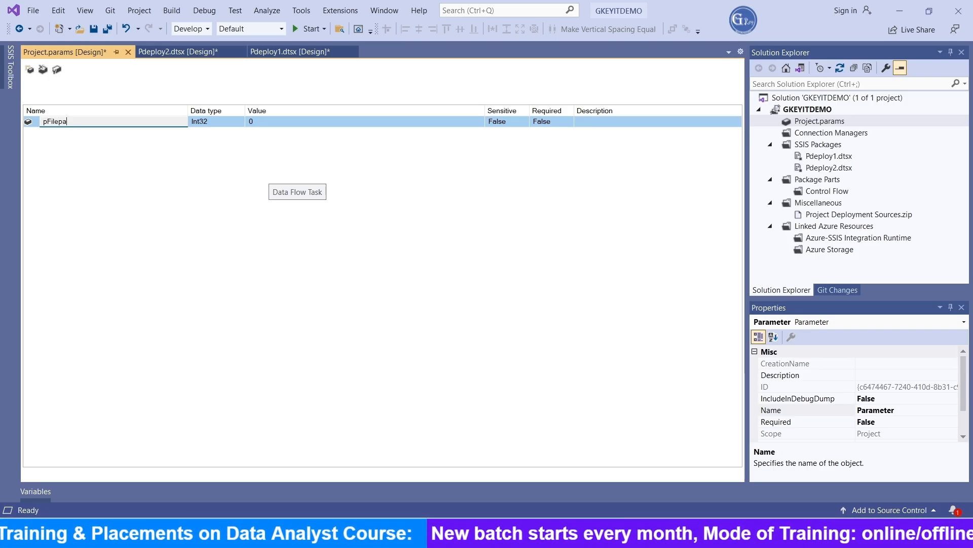
pyautogui.write('th')
pyautogui.click(222, 125)
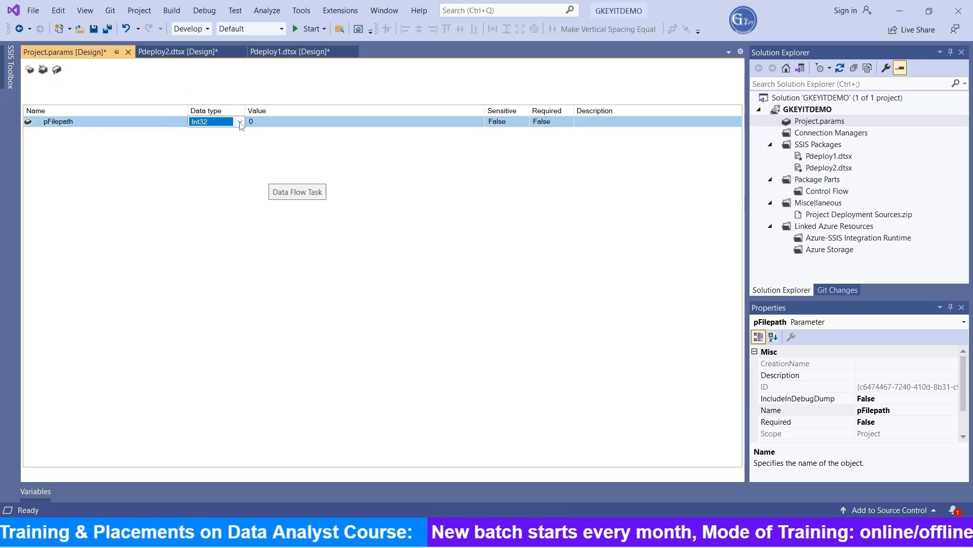
pyautogui.click(222, 126)
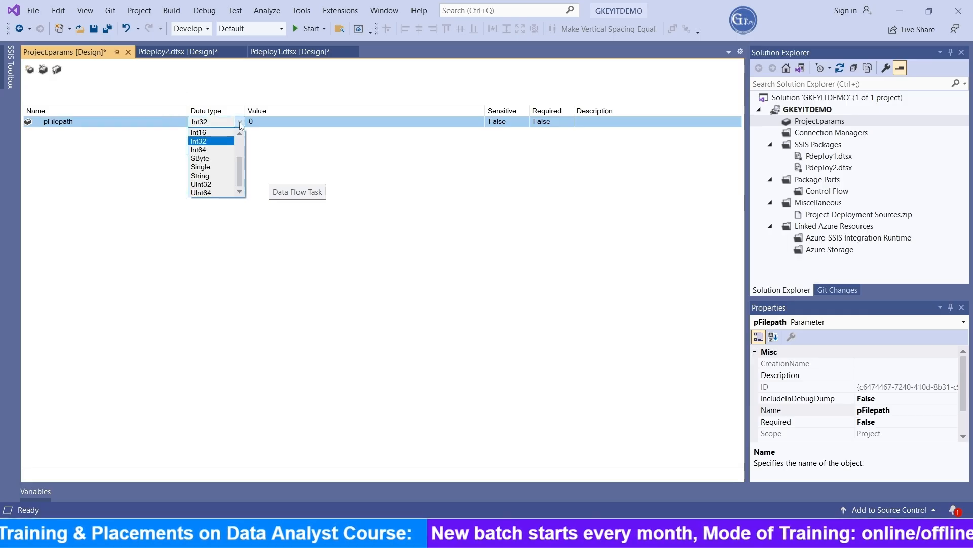
pyautogui.click(213, 176)
pyautogui.click(279, 123)
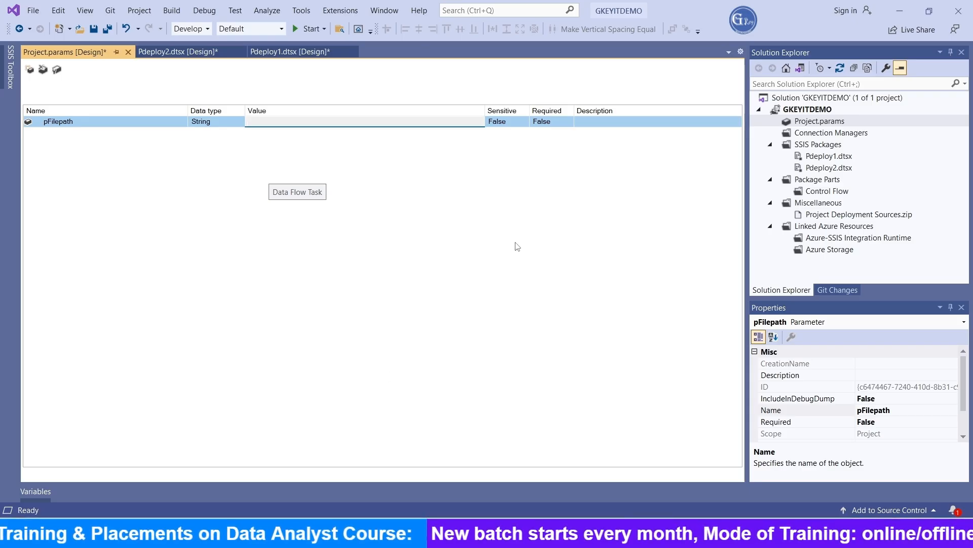
# Copy the FilePath variable's value from Pdeploy2, paste D:\Files\EMP1_DATA.CSV as pFilepath's value, and save
pyautogui.click(198, 52)
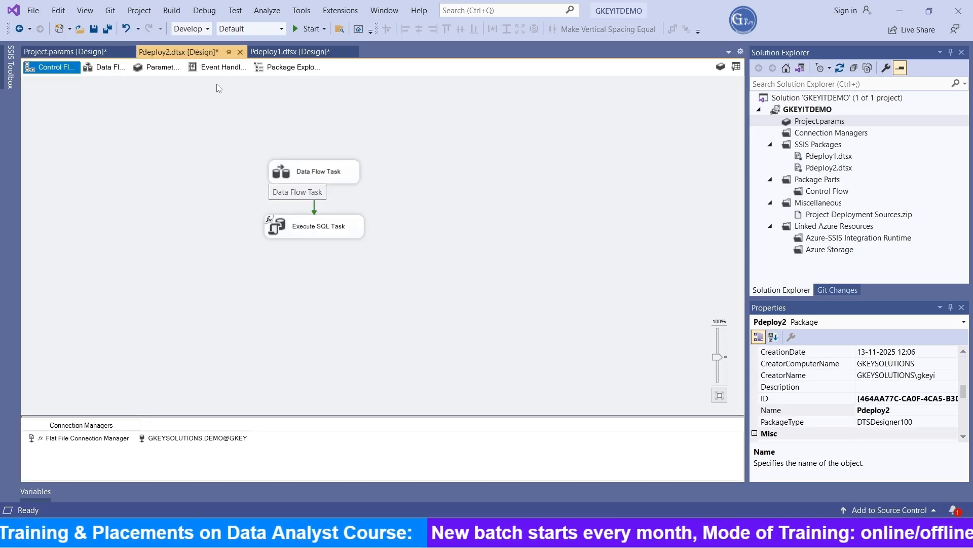
pyautogui.rightClick(430, 185)
pyautogui.click(485, 222)
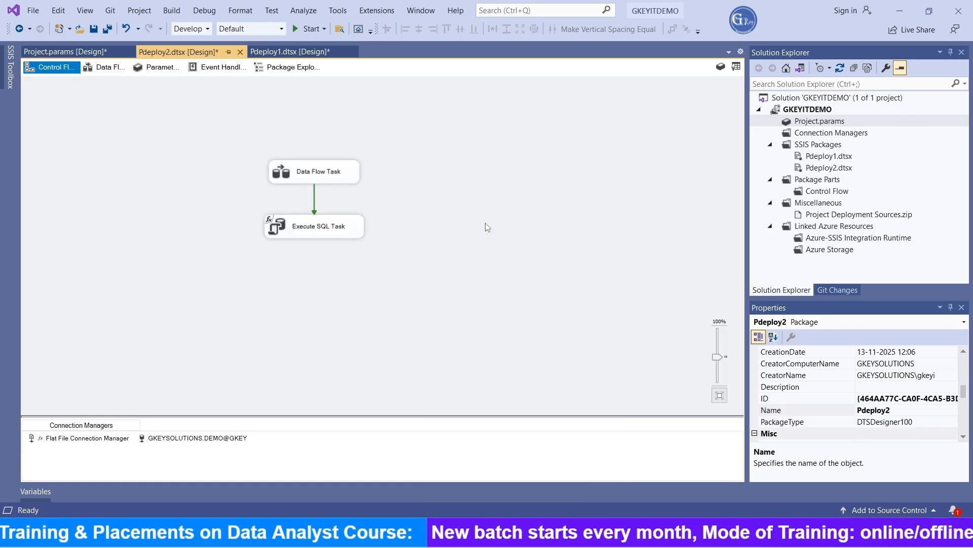
pyautogui.click(479, 352)
pyautogui.hotkey('ctrl', 'c')
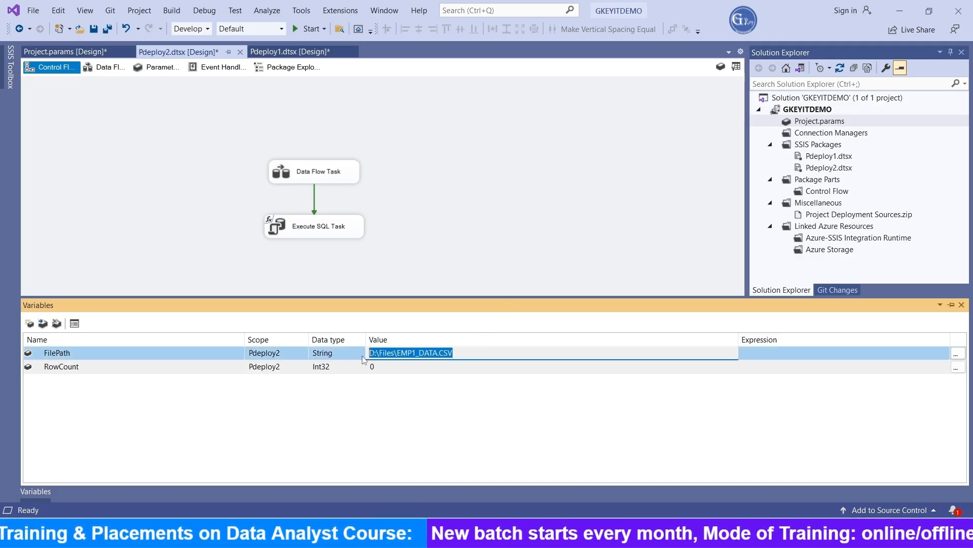
pyautogui.click(69, 53)
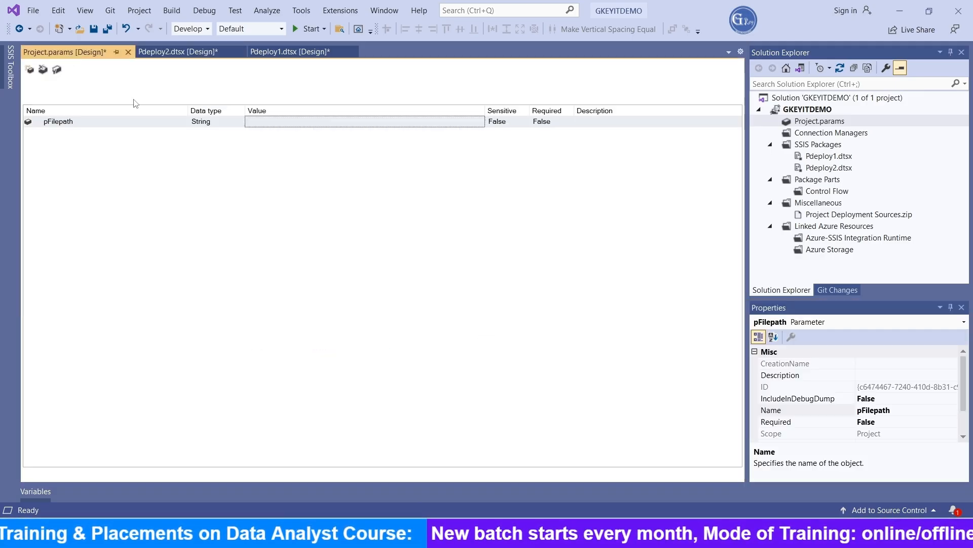
pyautogui.click(327, 121)
pyautogui.hotkey('ctrl', 'v')
pyautogui.click(354, 205)
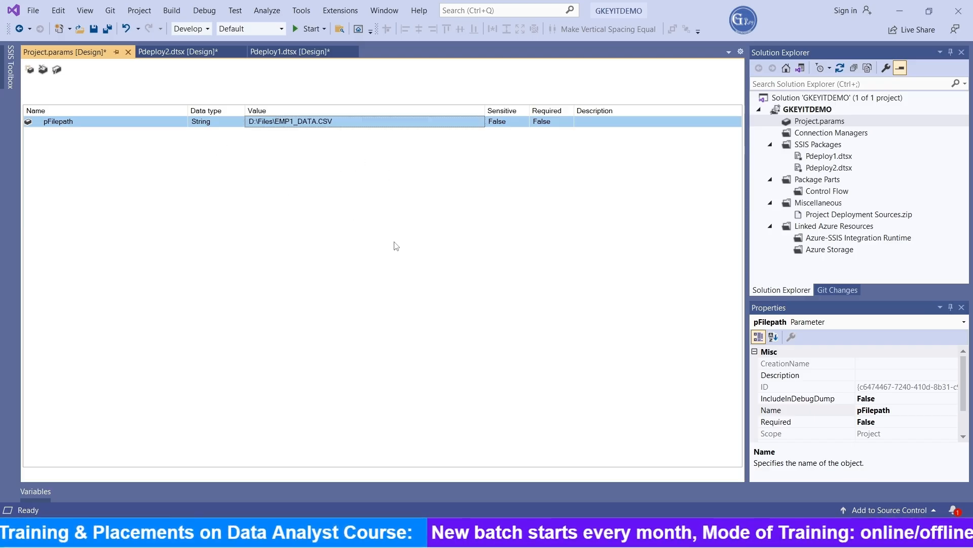
pyautogui.hotkey('ctrl', 's')
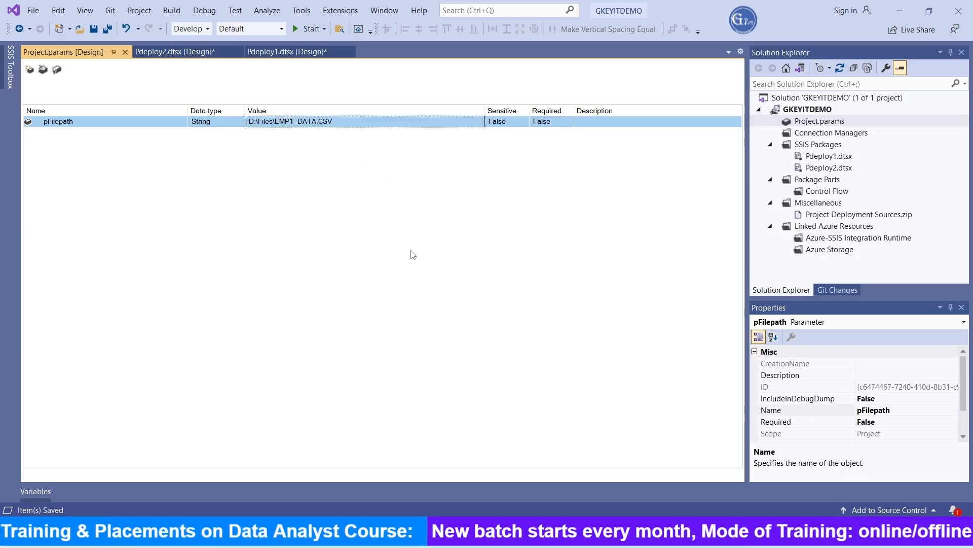
# In Pdeploy2, set the FilePath variable's expression to @[$Project::pFilepath] using the Expression Builder
pyautogui.click(178, 54)
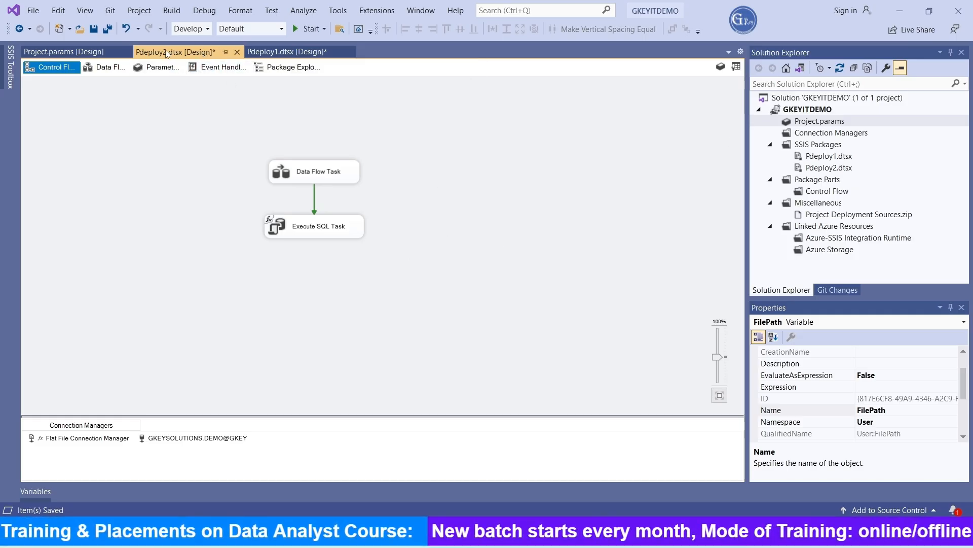
pyautogui.click(292, 51)
pyautogui.click(201, 52)
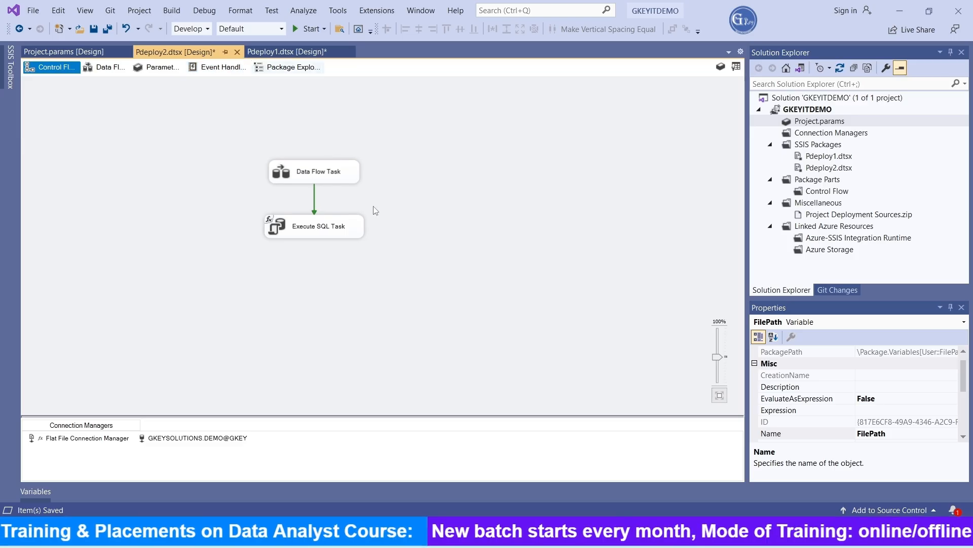
pyautogui.rightClick(479, 205)
pyautogui.click(534, 233)
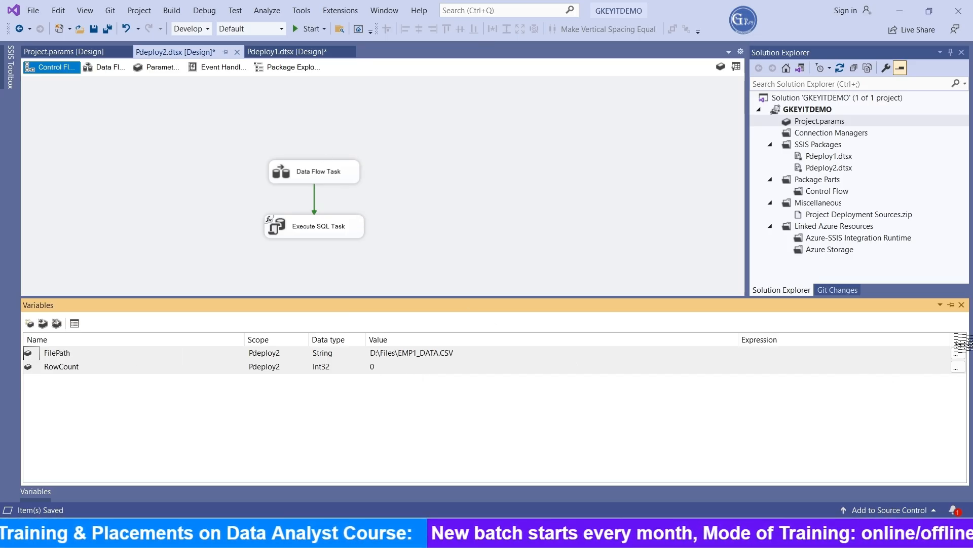
pyautogui.click(956, 353)
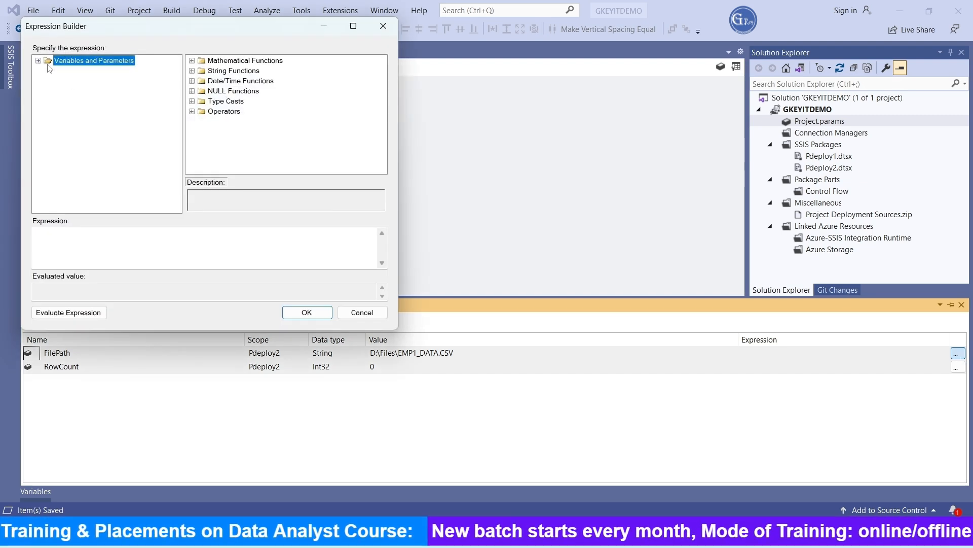
pyautogui.click(39, 61)
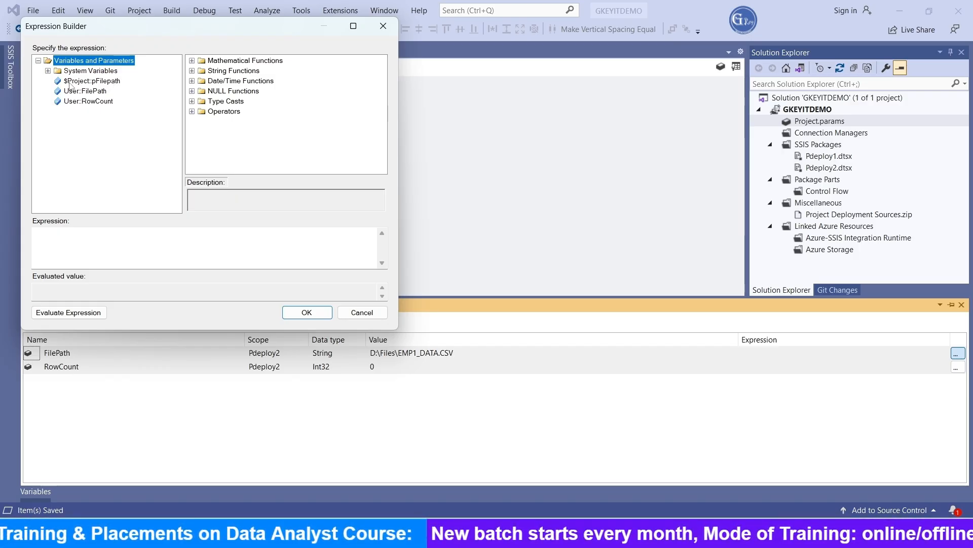
pyautogui.moveTo(102, 82); pyautogui.dragTo(131, 248)
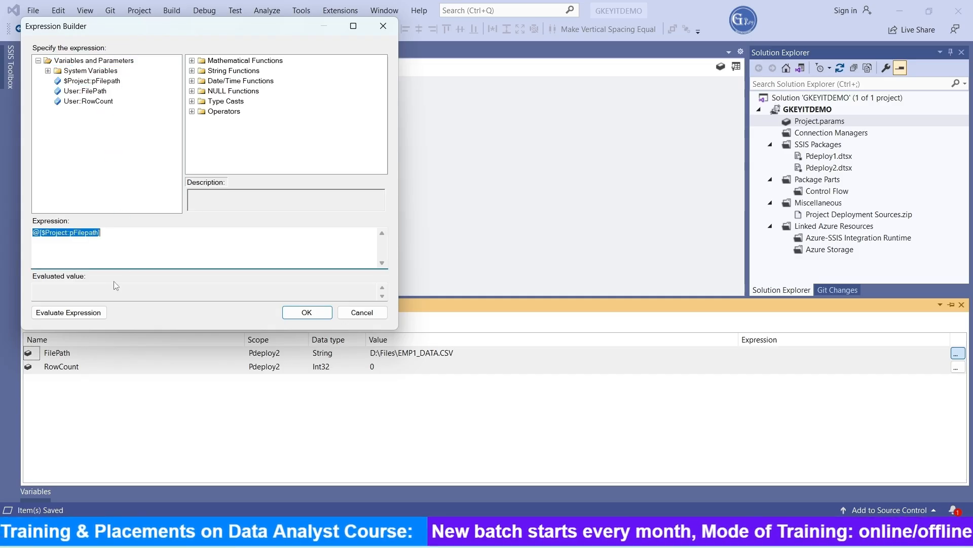
pyautogui.click(96, 316)
pyautogui.click(307, 312)
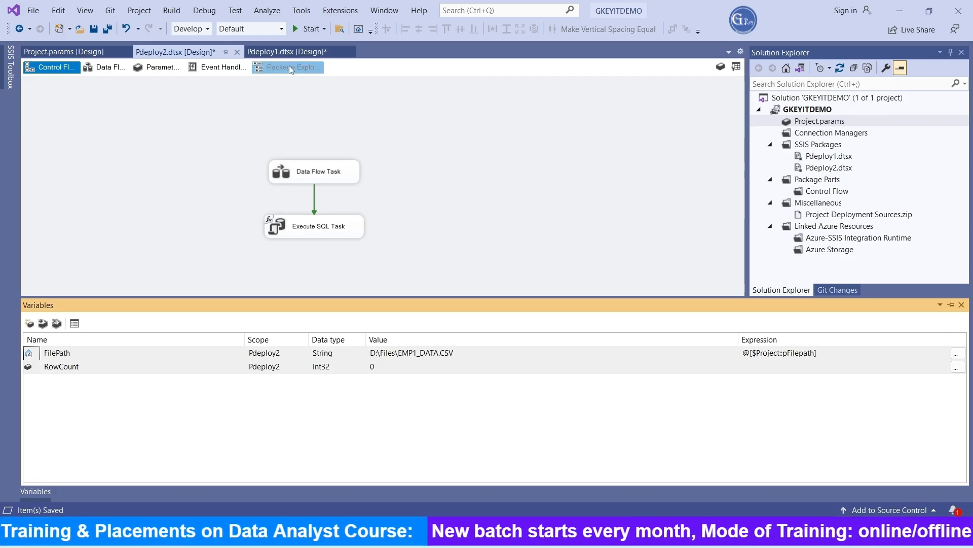
# In Pdeploy1, set the FilePath variable's expression to @[$Project::pFilepath] using the Expression Builder
pyautogui.click(285, 52)
pyautogui.rightClick(463, 150)
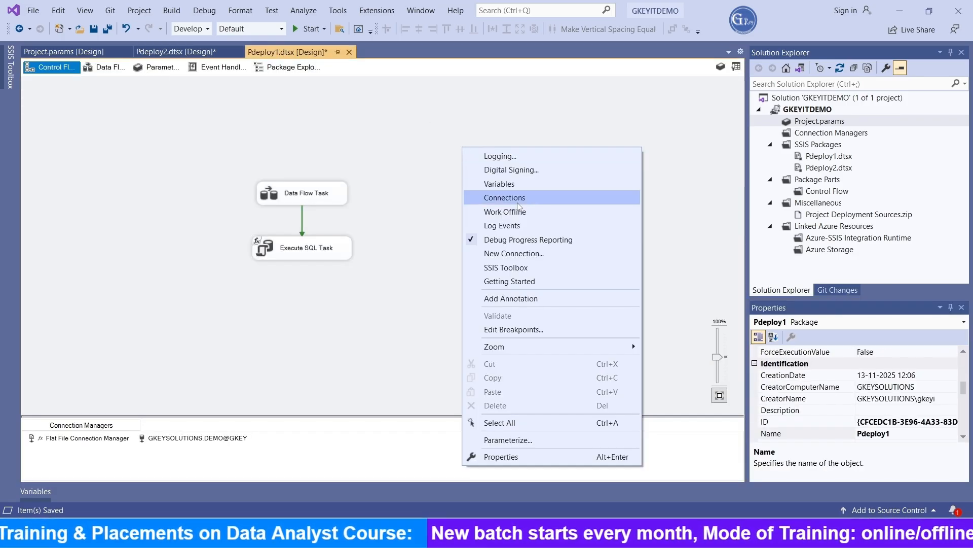
pyautogui.click(499, 184)
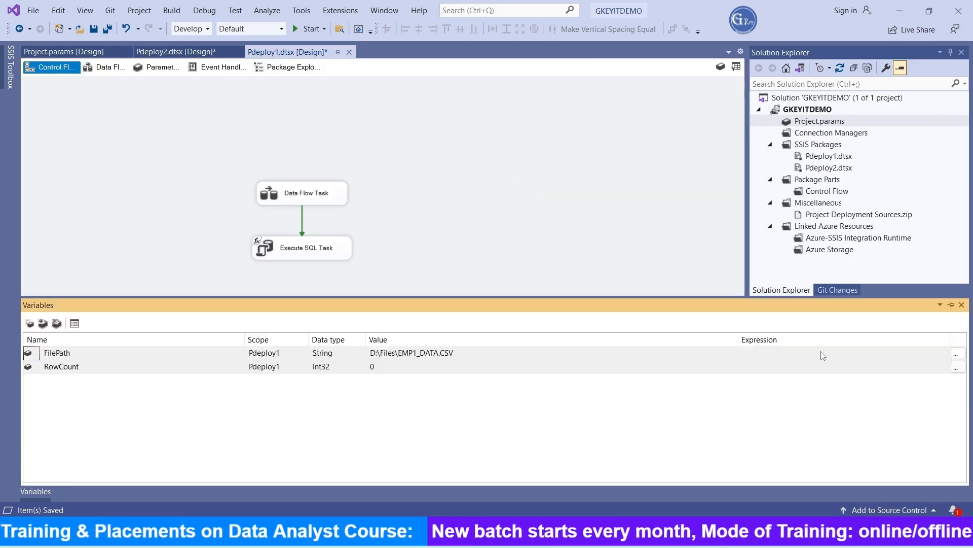
pyautogui.click(939, 357)
pyautogui.click(956, 355)
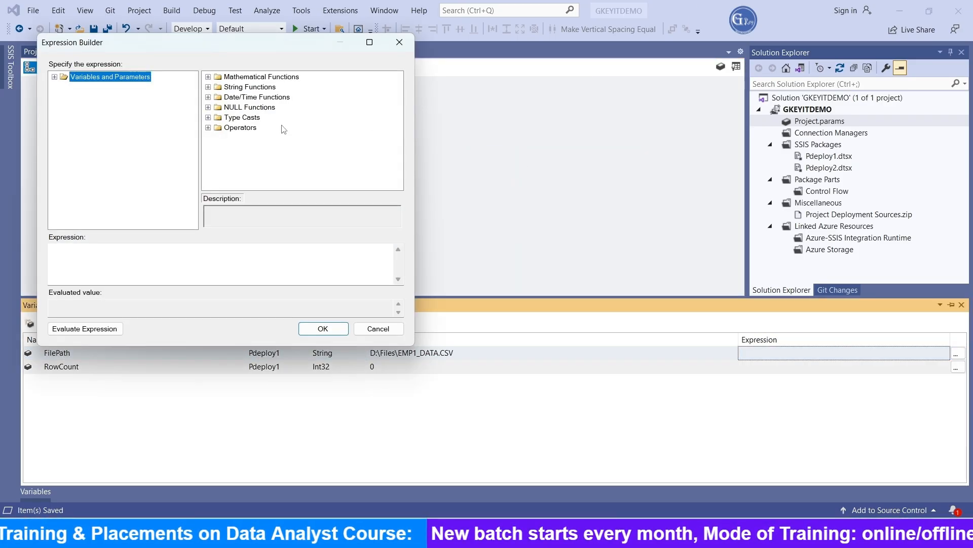
pyautogui.click(54, 77)
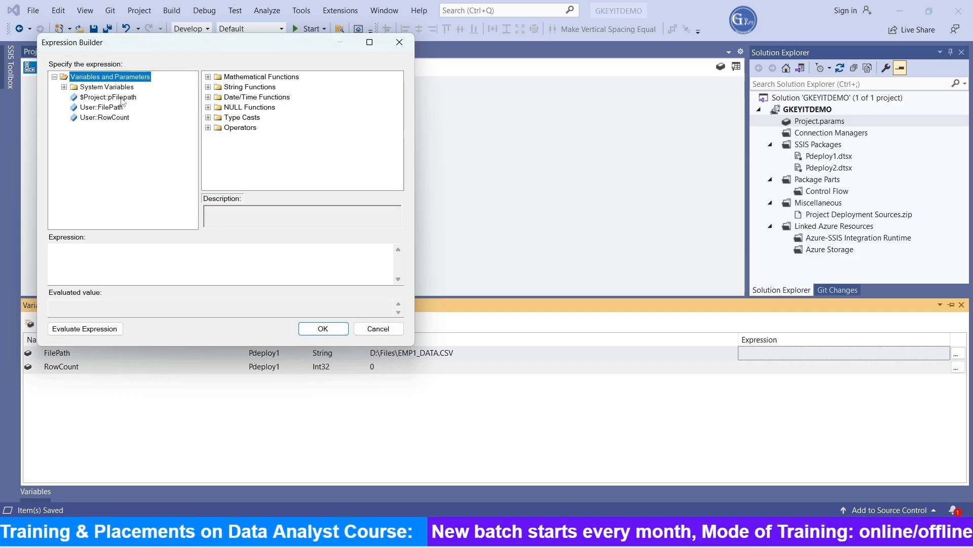
pyautogui.moveTo(122, 102); pyautogui.dragTo(134, 264)
pyautogui.click(84, 328)
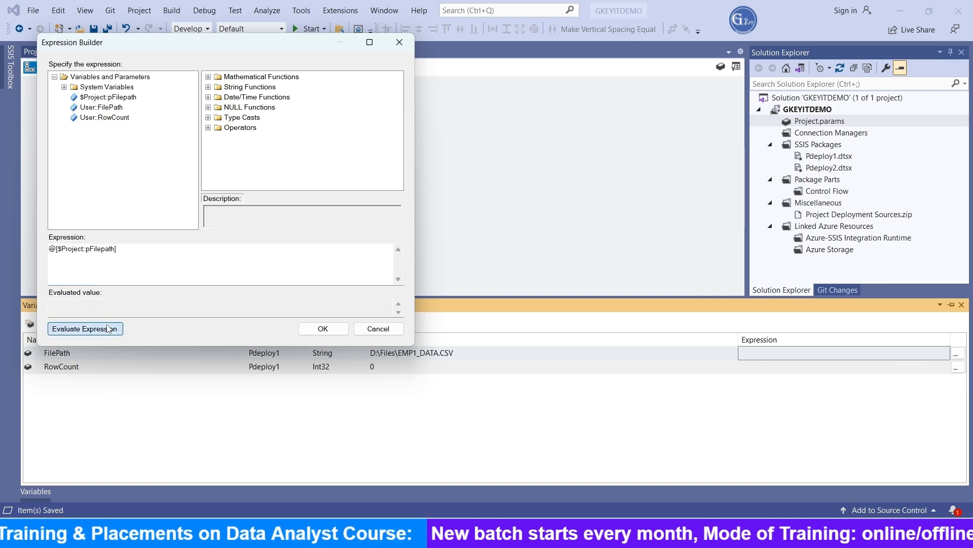
pyautogui.click(322, 329)
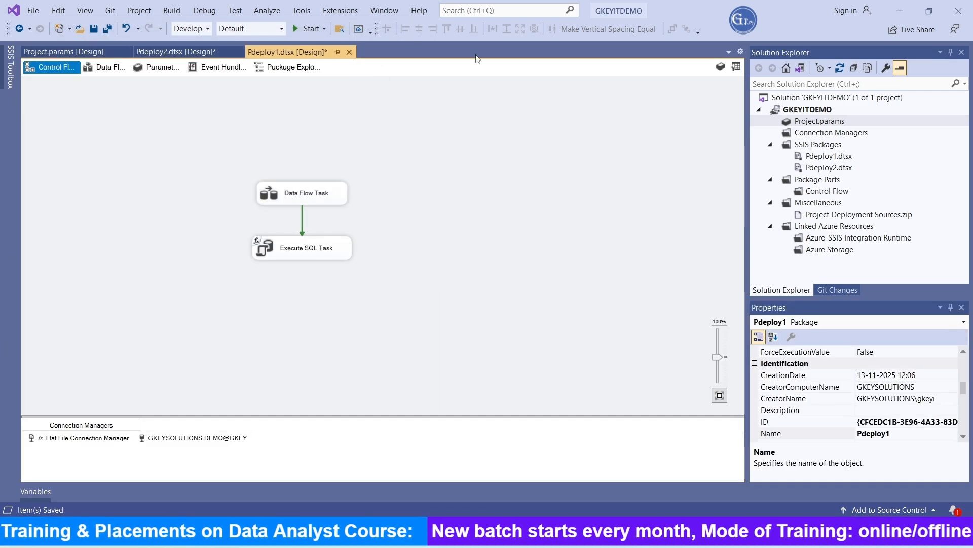
# Open the property expressions of Pdeploy1's Flat File Connection Manager to review its ConnectionString expression
pyautogui.click(106, 438)
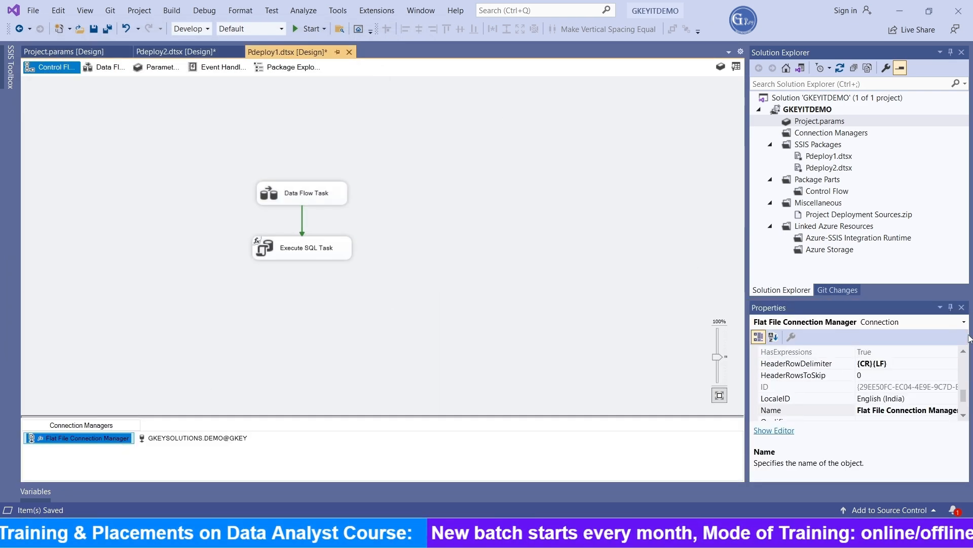
pyautogui.scroll(3, 874, 396)
pyautogui.scroll(1, 874, 396)
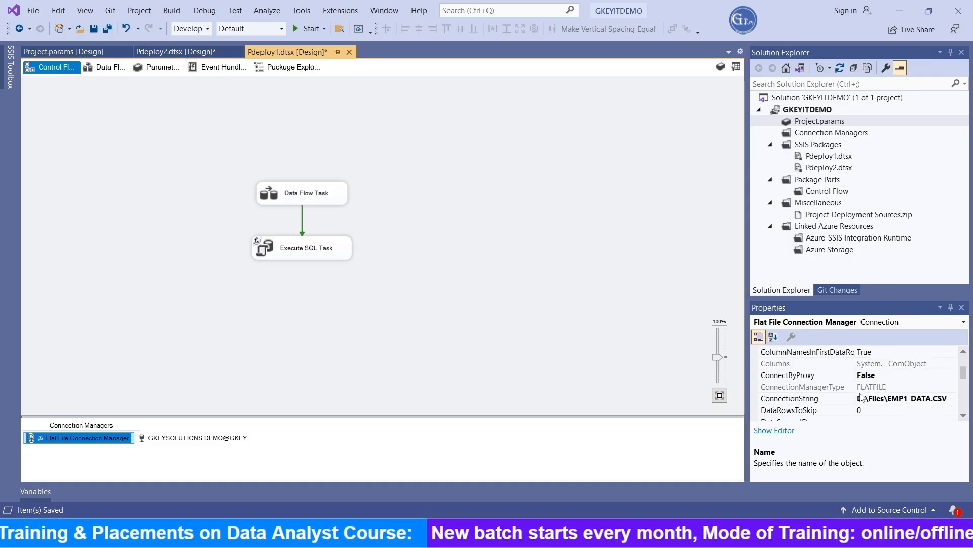
pyautogui.scroll(-3, 860, 397)
pyautogui.scroll(1, 843, 394)
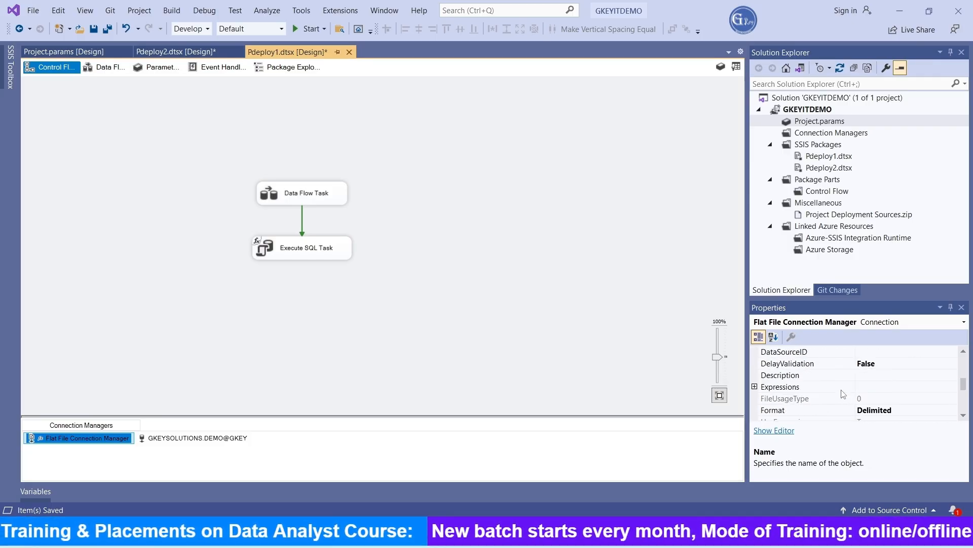
pyautogui.click(947, 383)
pyautogui.click(953, 387)
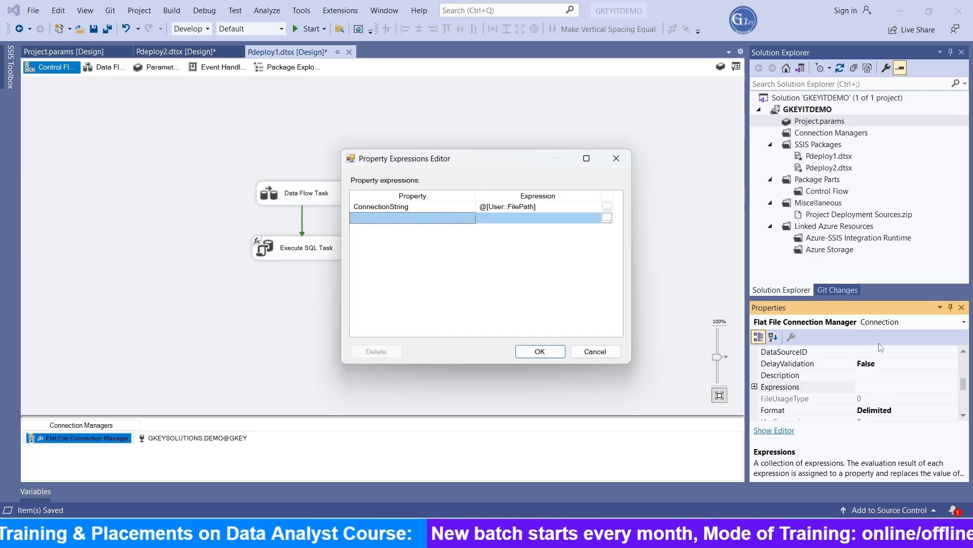
# Open the Expression Builder for the ConnectionString expression, evaluate it, and close both expression dialogs
pyautogui.click(607, 207)
pyautogui.click(145, 360)
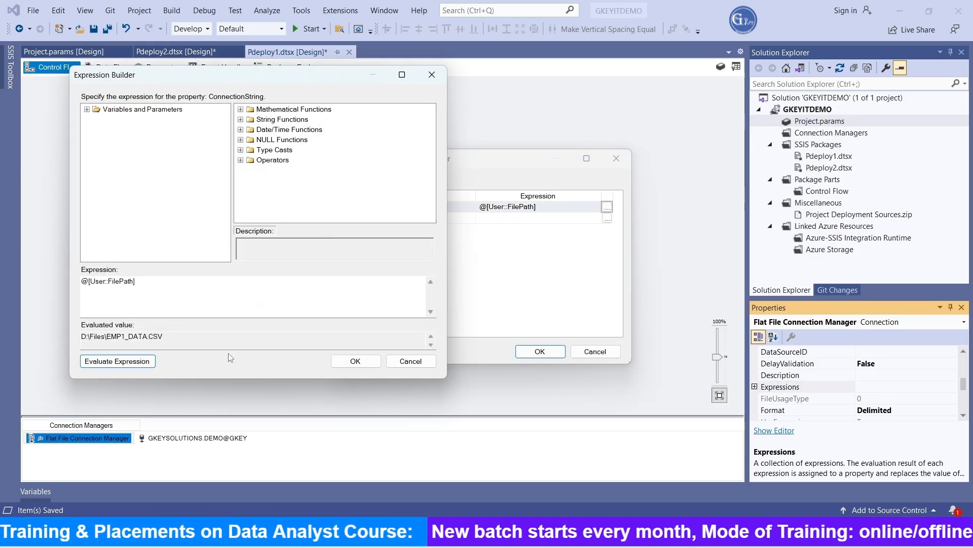
pyautogui.click(355, 360)
pyautogui.click(553, 352)
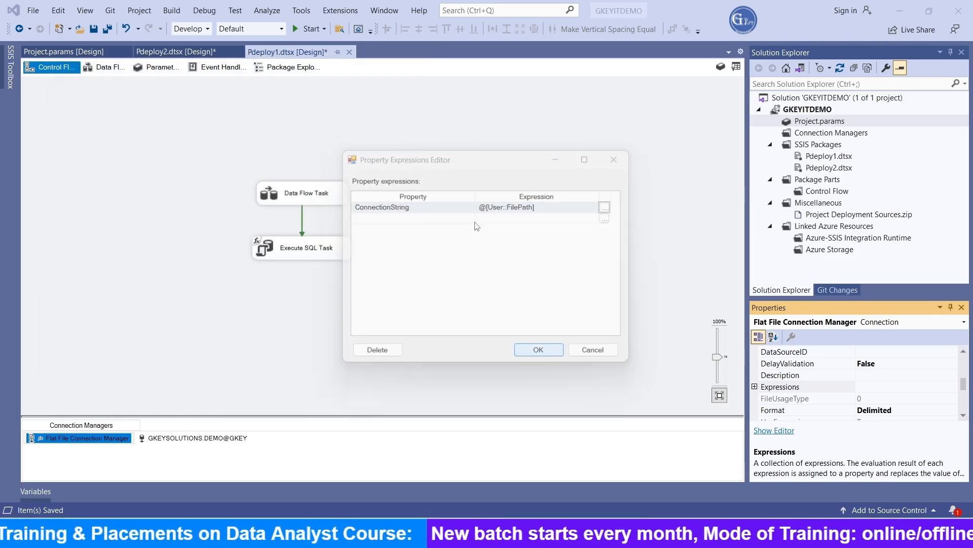
# Launch the Deploy wizard for the GKEYITDEMO project and choose SSIS in SQL Server as the deployment target
pyautogui.click(175, 51)
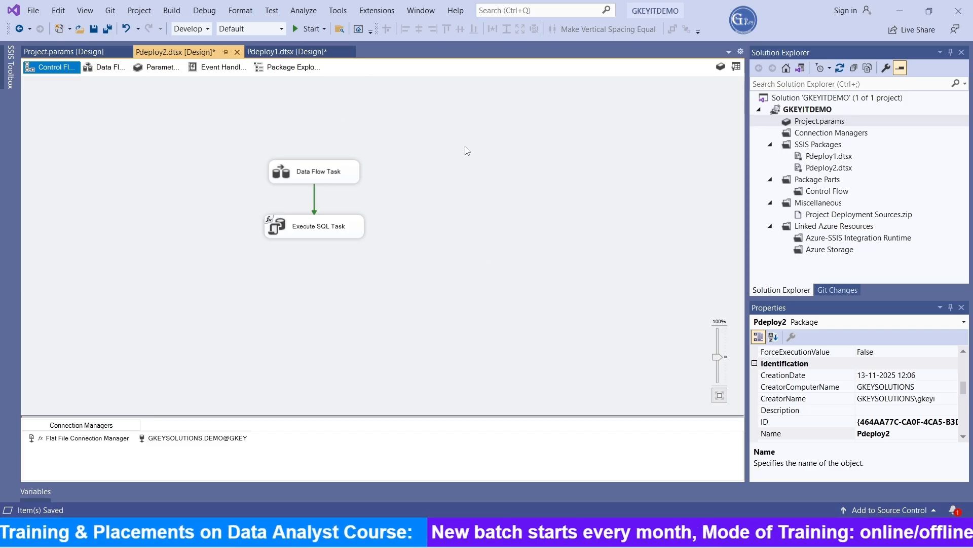
pyautogui.rightClick(806, 110)
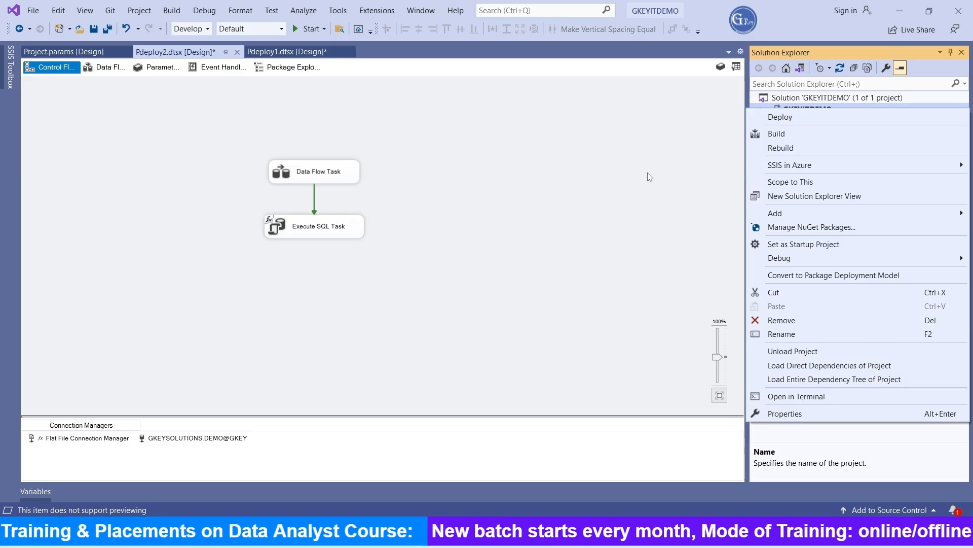
pyautogui.press('Escape')
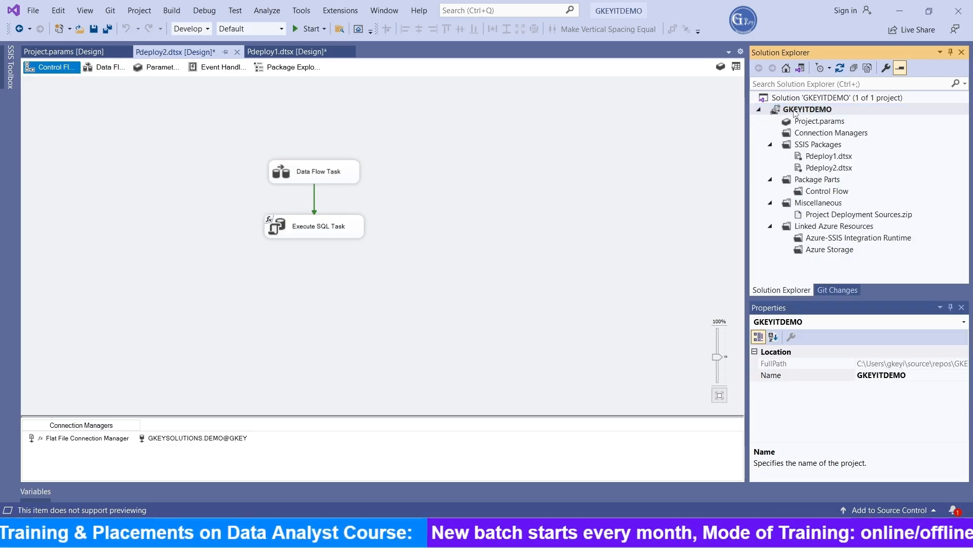
pyautogui.rightClick(795, 111)
pyautogui.click(788, 118)
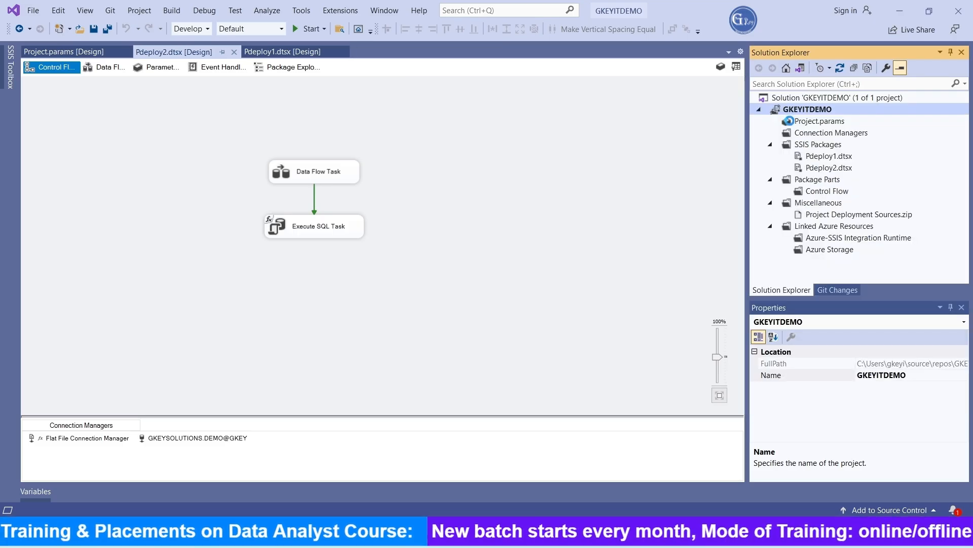
pyautogui.click(618, 451)
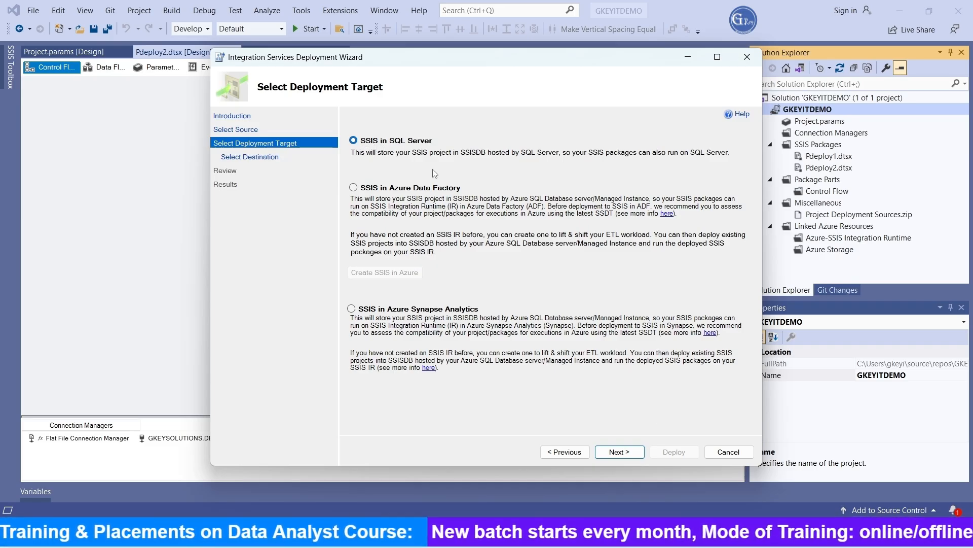
pyautogui.click(617, 451)
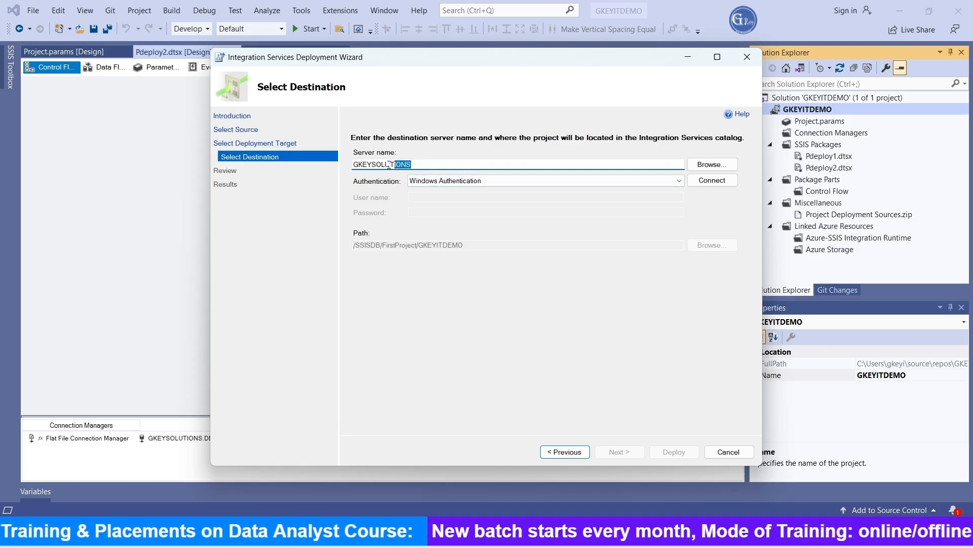
# Connect to server GKEYSOLUTIONS with Windows Authentication and create a new SSISDB folder named FirstProject as the destination
pyautogui.moveTo(415, 166); pyautogui.dragTo(354, 166)
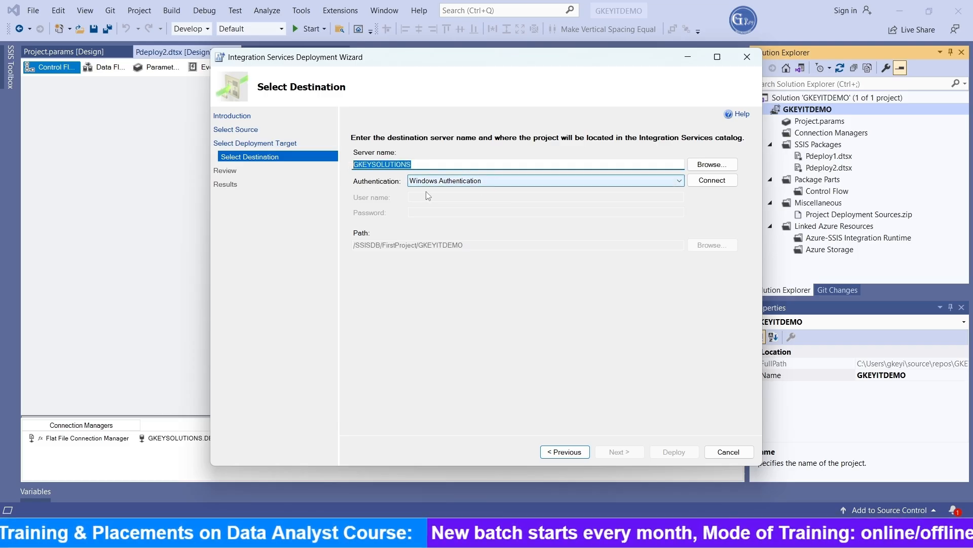
pyautogui.click(722, 181)
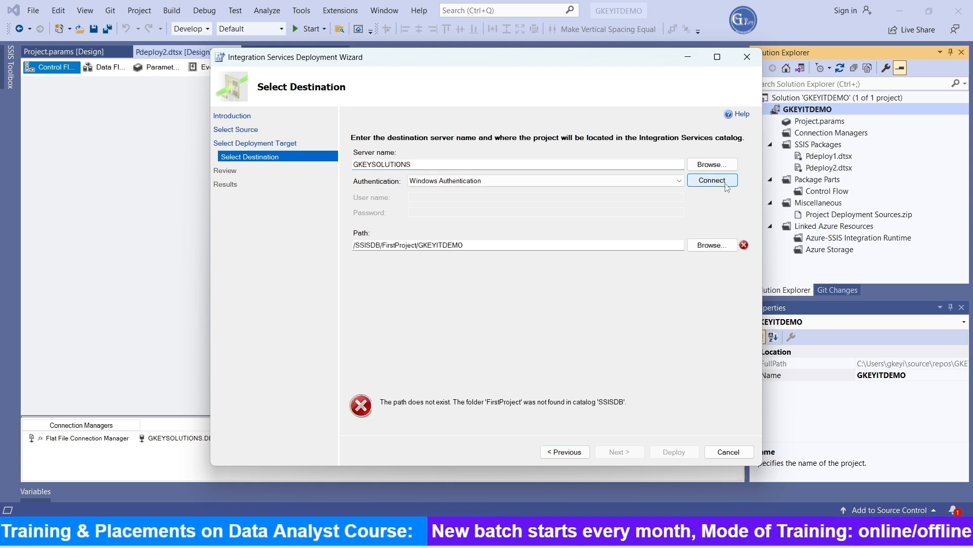
pyautogui.click(723, 247)
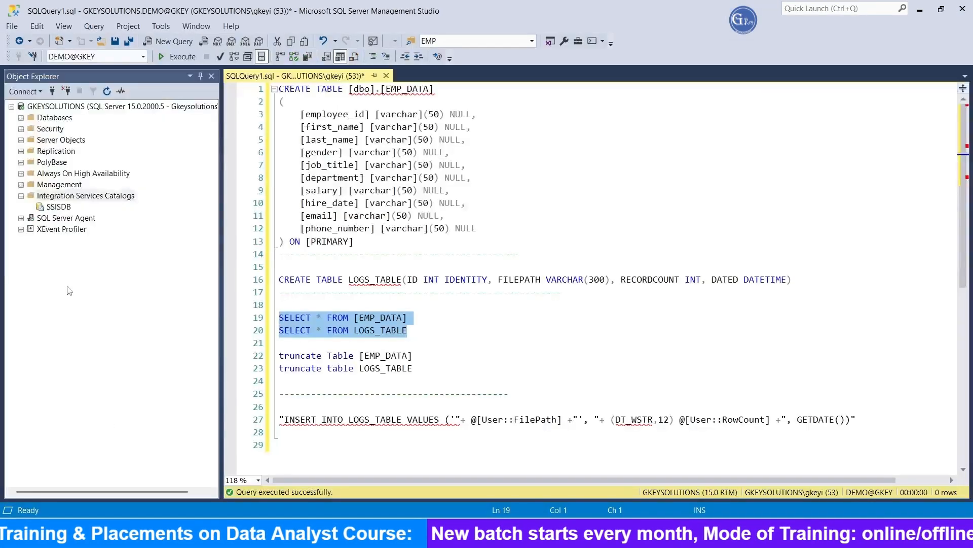
pyautogui.click(59, 207)
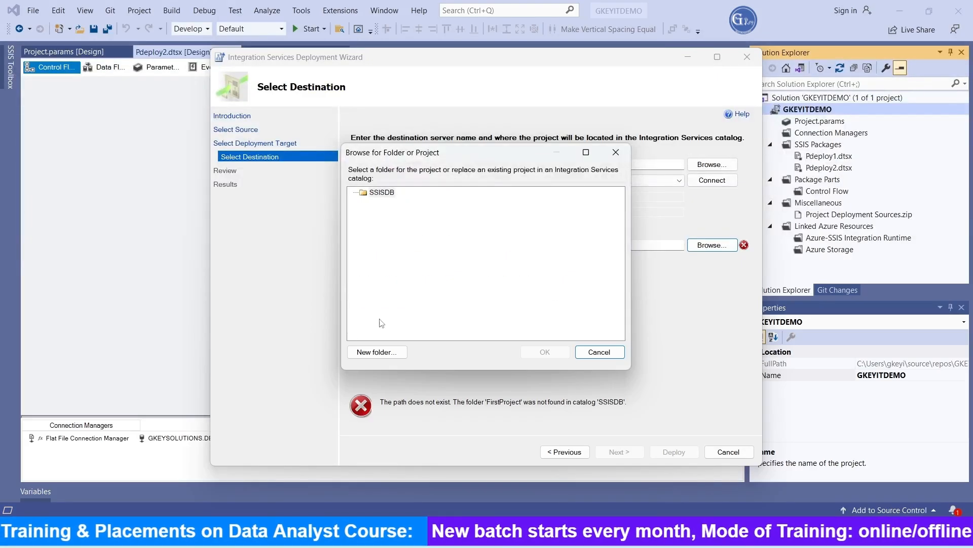
pyautogui.click(377, 352)
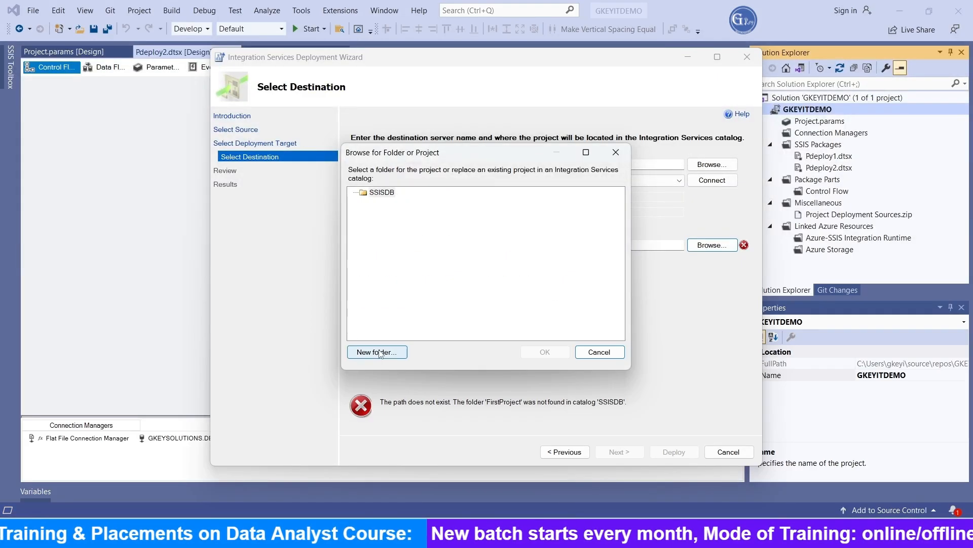
pyautogui.write('F')
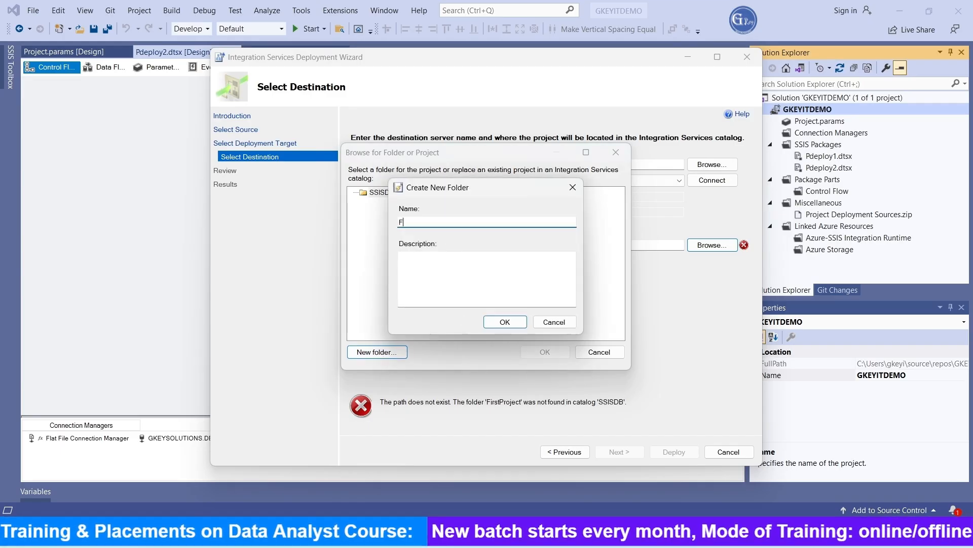
pyautogui.write('irstP')
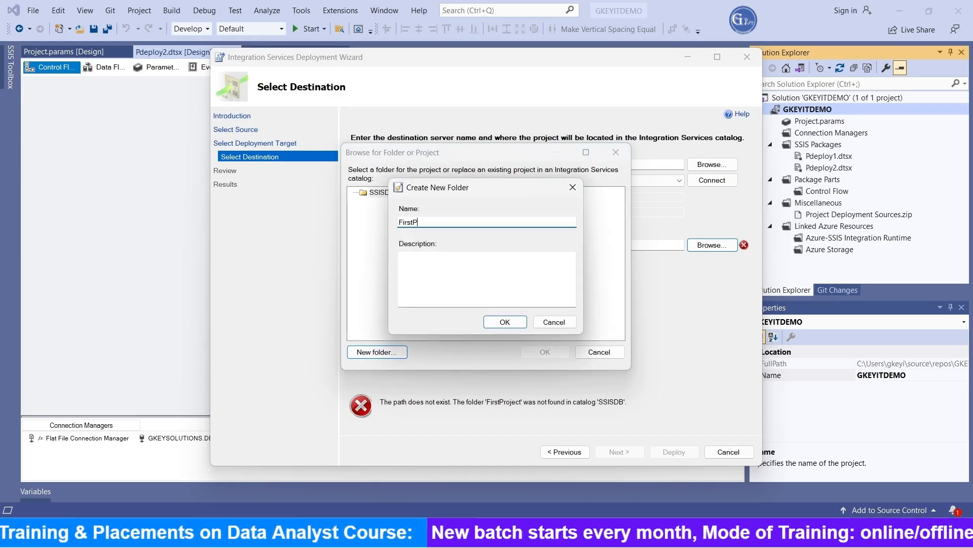
pyautogui.write('roject')
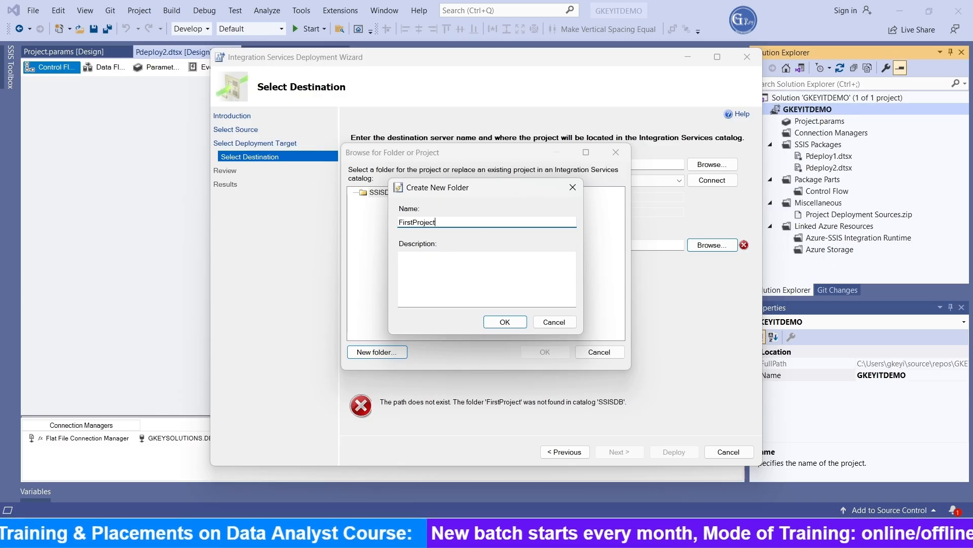
pyautogui.click(511, 324)
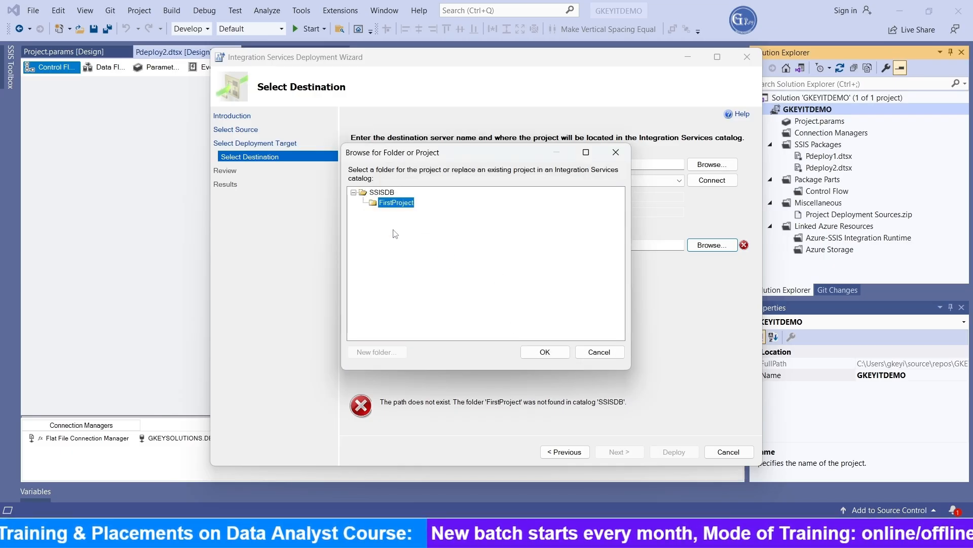
pyautogui.click(544, 352)
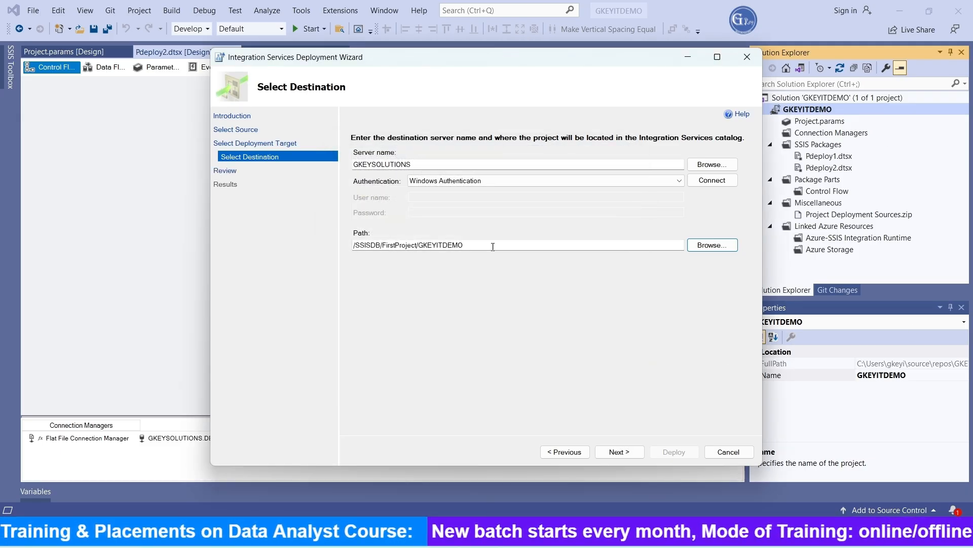
# Review the selections, deploy the project to /SSISDB/FirstProject/GKEYITDEMO, and close the wizard
pyautogui.click(632, 453)
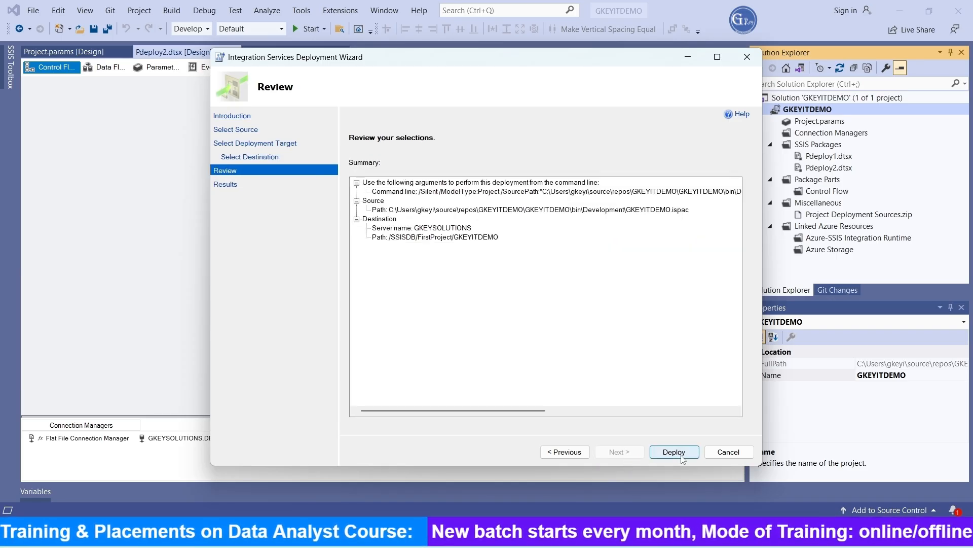
pyautogui.click(660, 450)
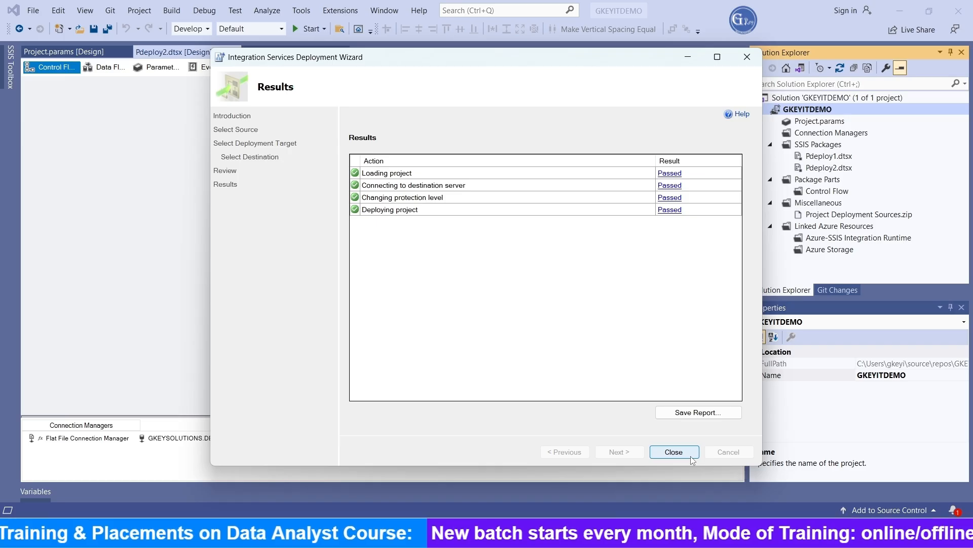
pyautogui.click(691, 457)
pyautogui.click(509, 533)
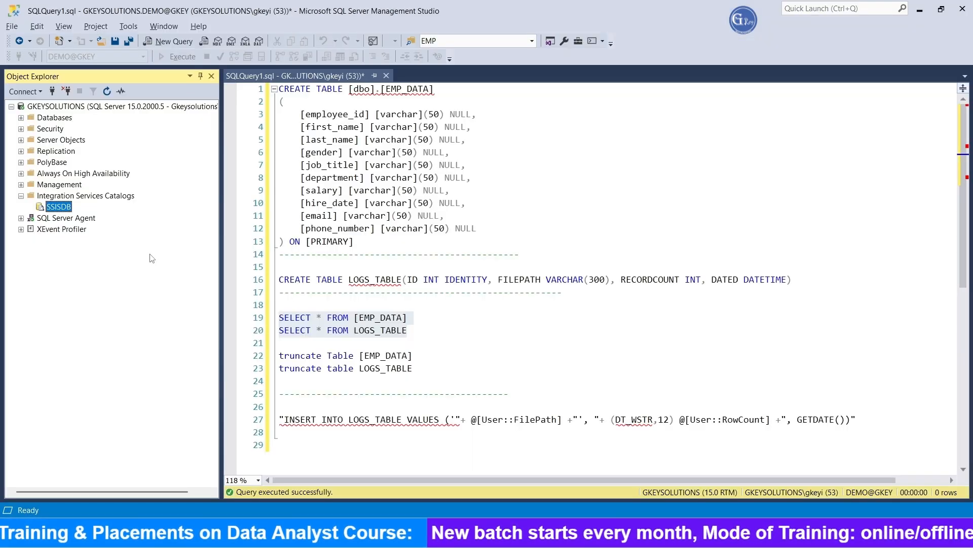
# Refresh SSISDB in Object Explorer and expand FirstProject down to the deployed GKEYITDEMO packages
pyautogui.rightClick(59, 207)
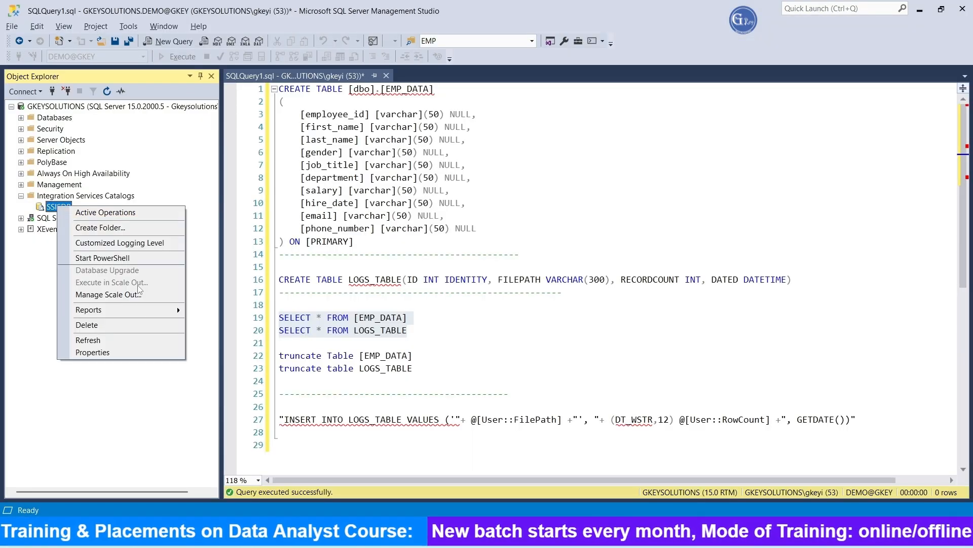
pyautogui.click(89, 339)
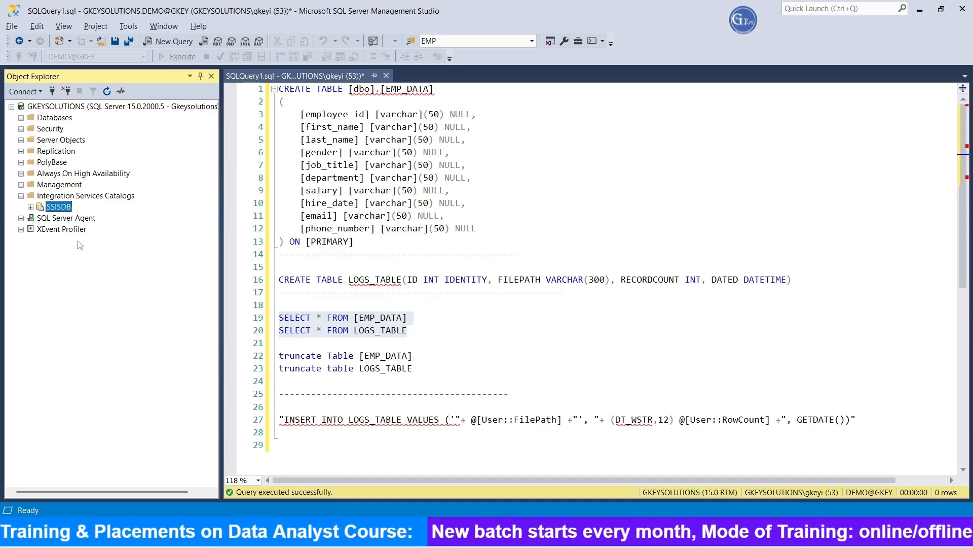
pyautogui.click(42, 221)
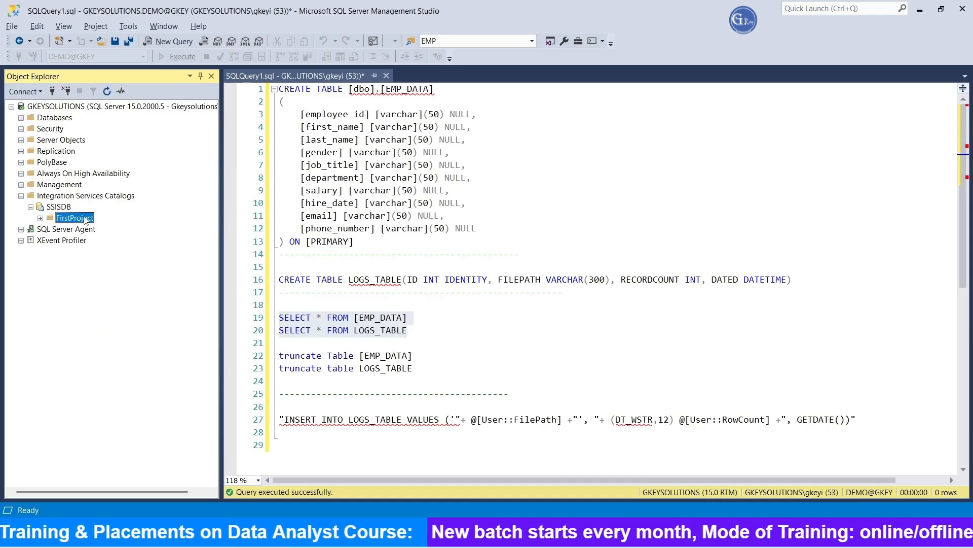
pyautogui.click(41, 219)
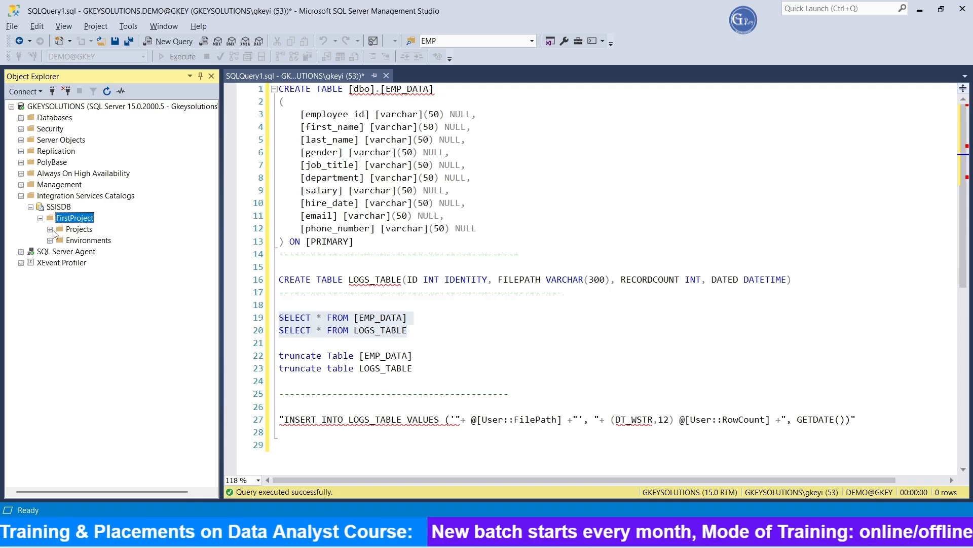
pyautogui.click(100, 240)
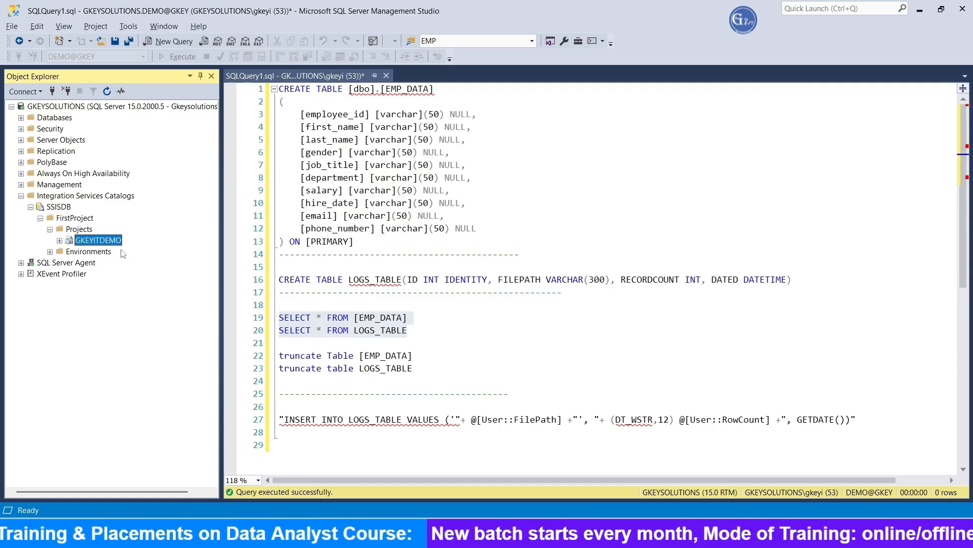
pyautogui.click(59, 241)
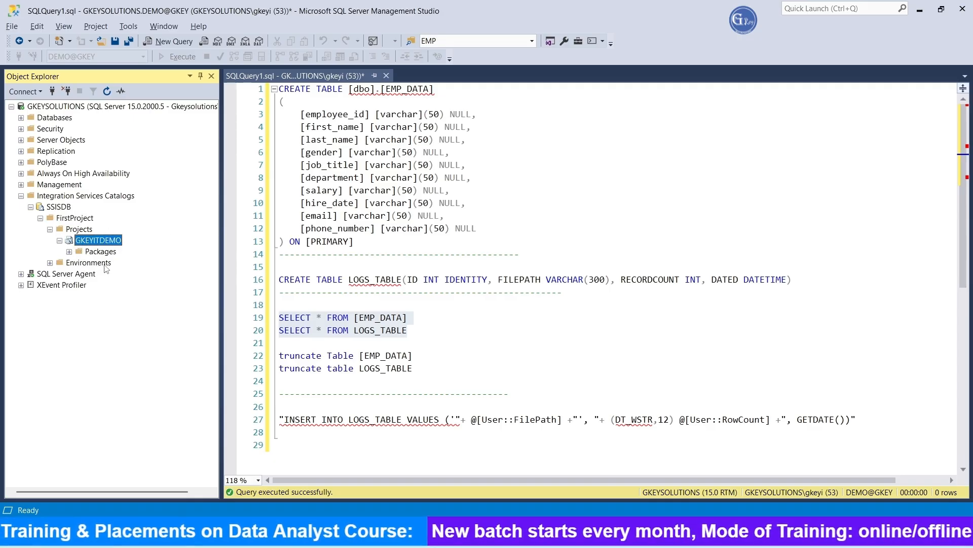
pyautogui.doubleClick(99, 252)
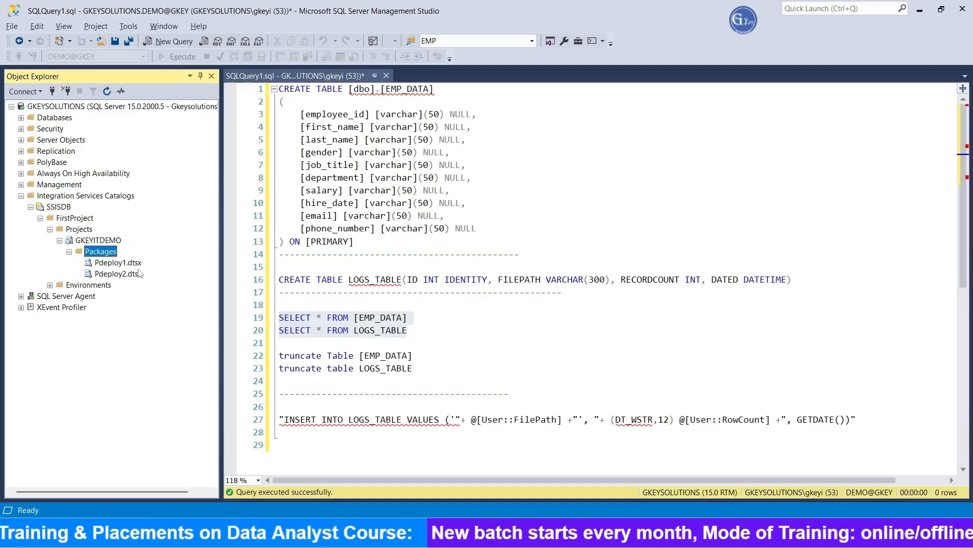
pyautogui.click(124, 273)
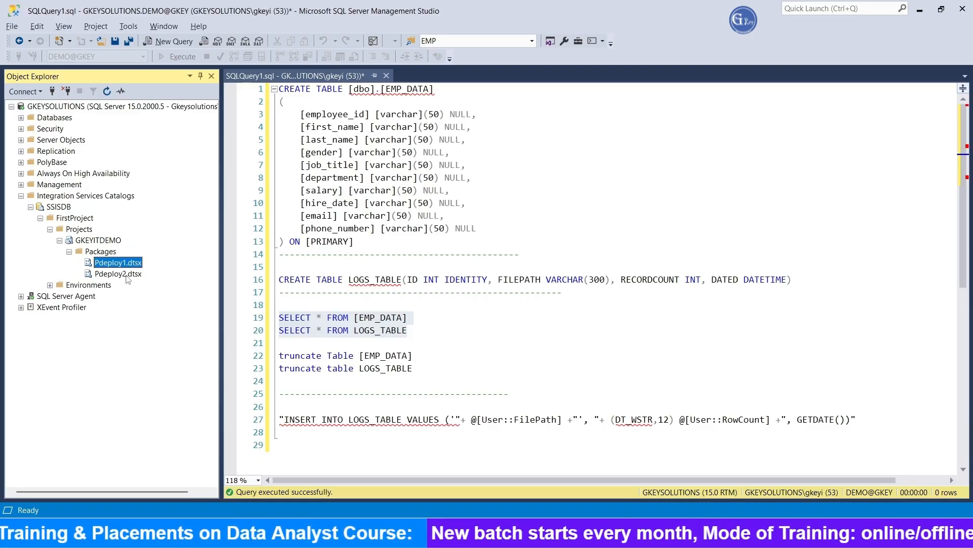
# Run the SELECT queries on EMP_DATA and LOGS_TABLE to check the tables' contents
pyautogui.rightClick(498, 231)
pyautogui.press('Escape')
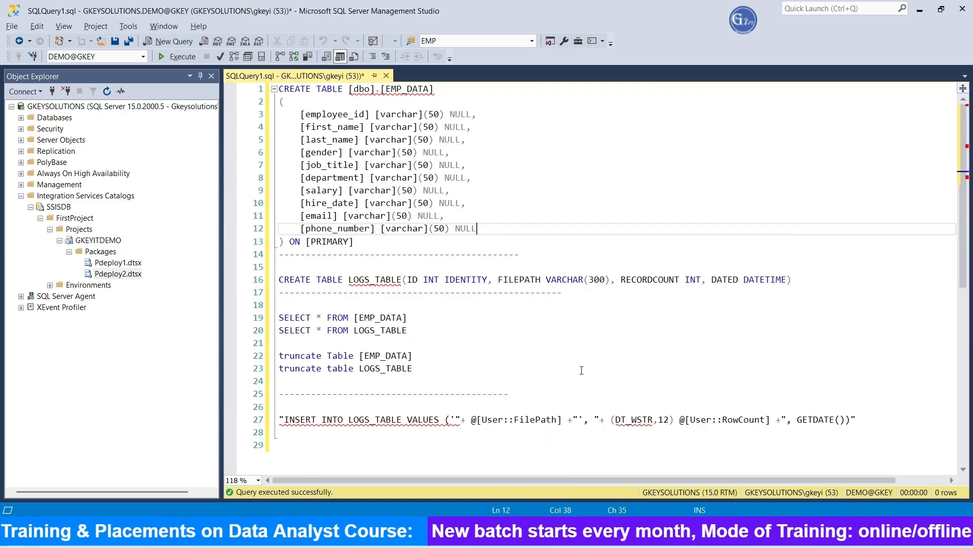
pyautogui.moveTo(435, 330); pyautogui.dragTo(279, 318)
pyautogui.press('F5')
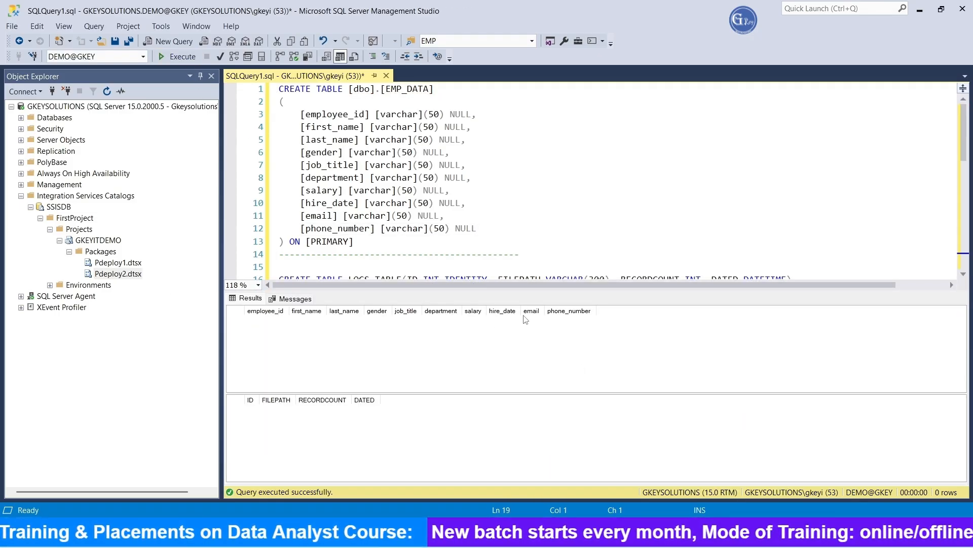
pyautogui.hotkey('ctrl', 'r')
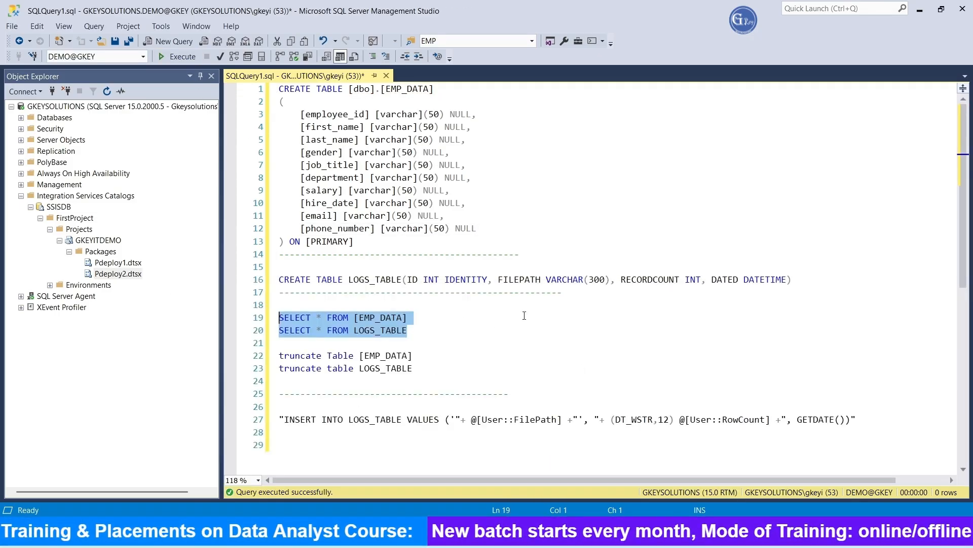
# Execute the Pdeploy1 package with pFilepath D:\Files\EMP1_DATA.CSV and open its overview report
pyautogui.click(130, 266)
pyautogui.rightClick(130, 265)
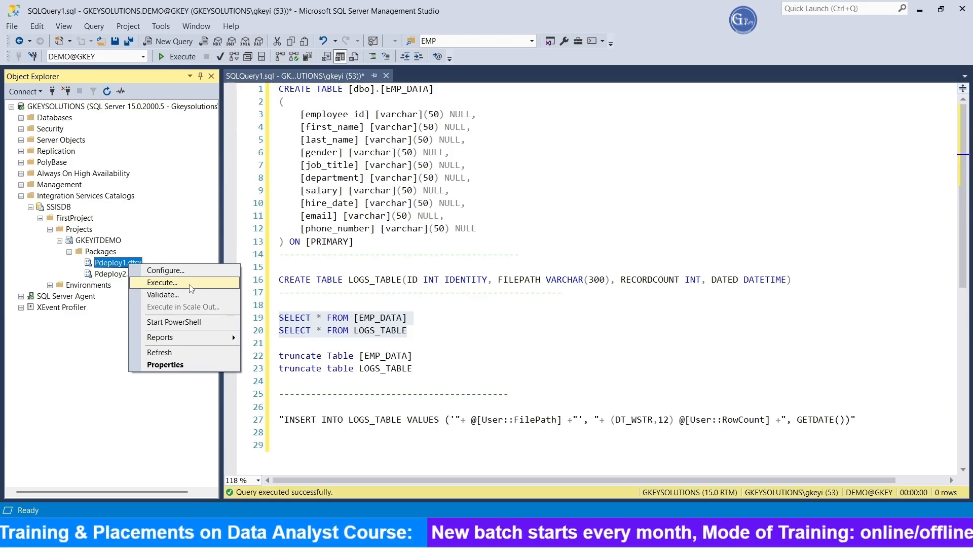
pyautogui.click(162, 282)
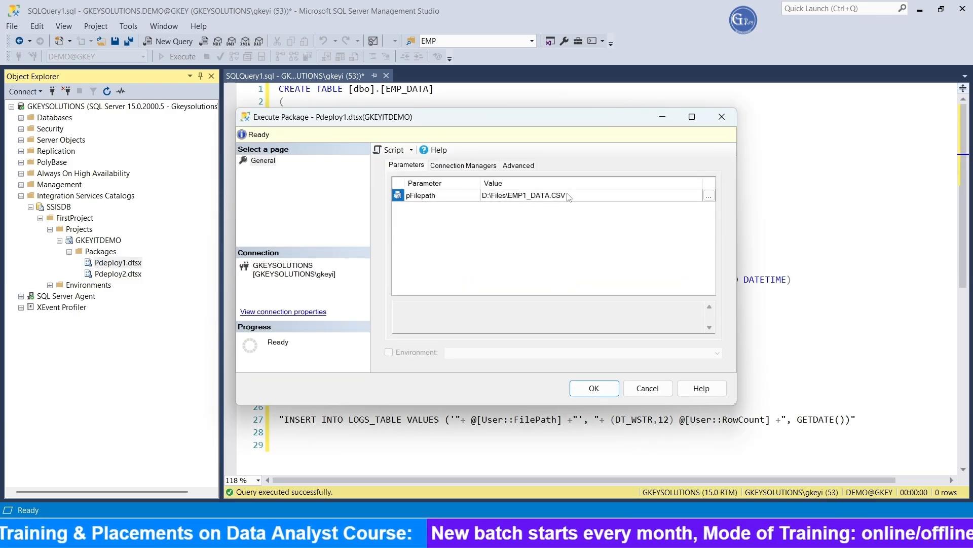
pyautogui.click(709, 197)
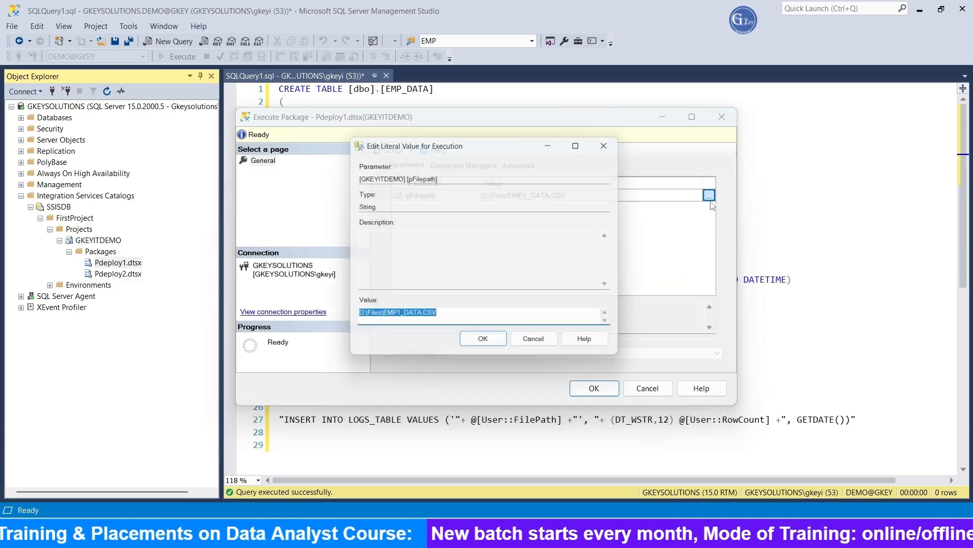
pyautogui.click(451, 323)
pyautogui.click(485, 344)
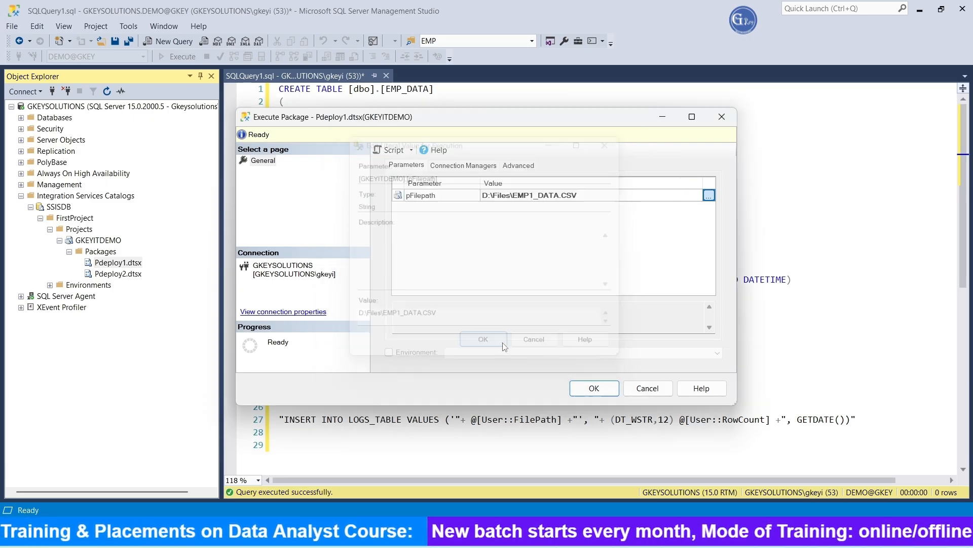
pyautogui.click(608, 394)
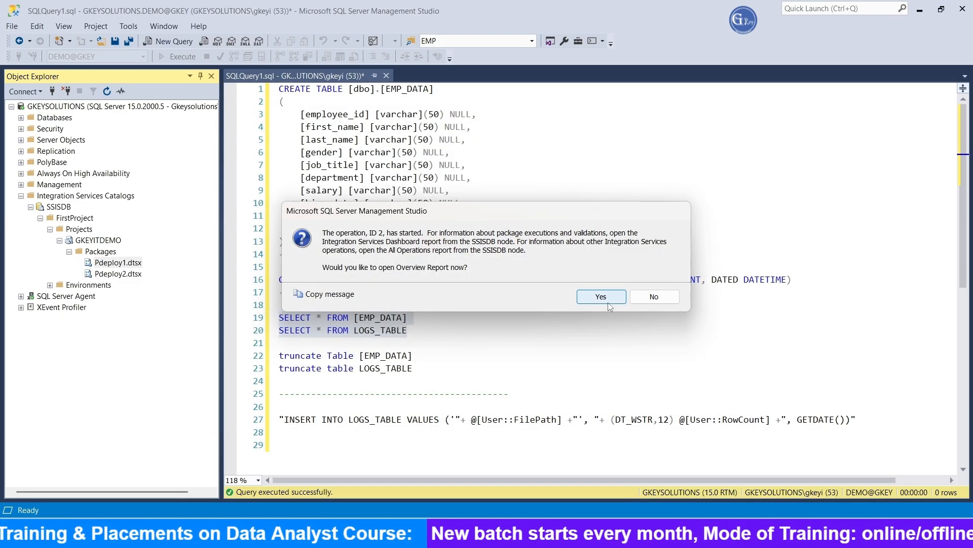
pyautogui.click(602, 299)
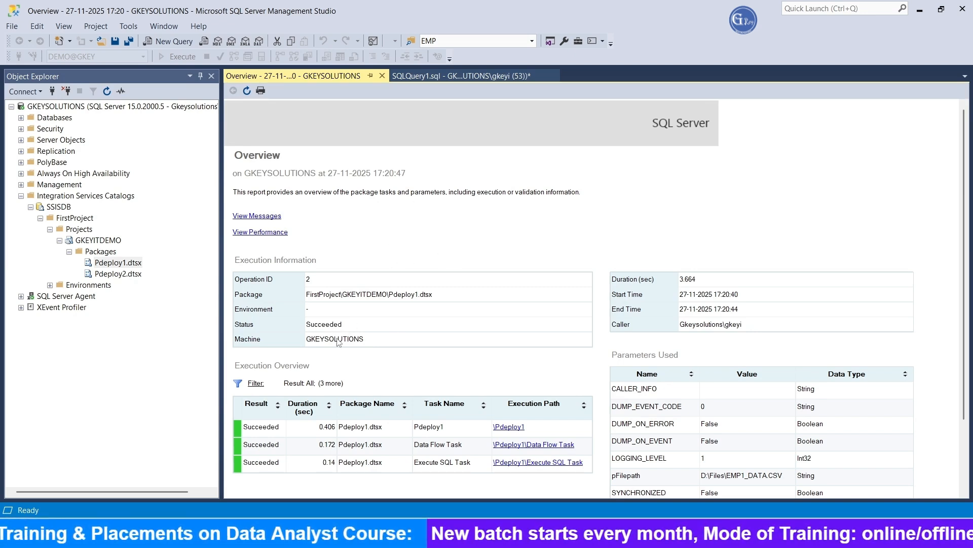
# Rerun the SELECT queries on EMP_DATA and LOGS_TABLE to check the first file's loaded rows and log entry
pyautogui.click(446, 78)
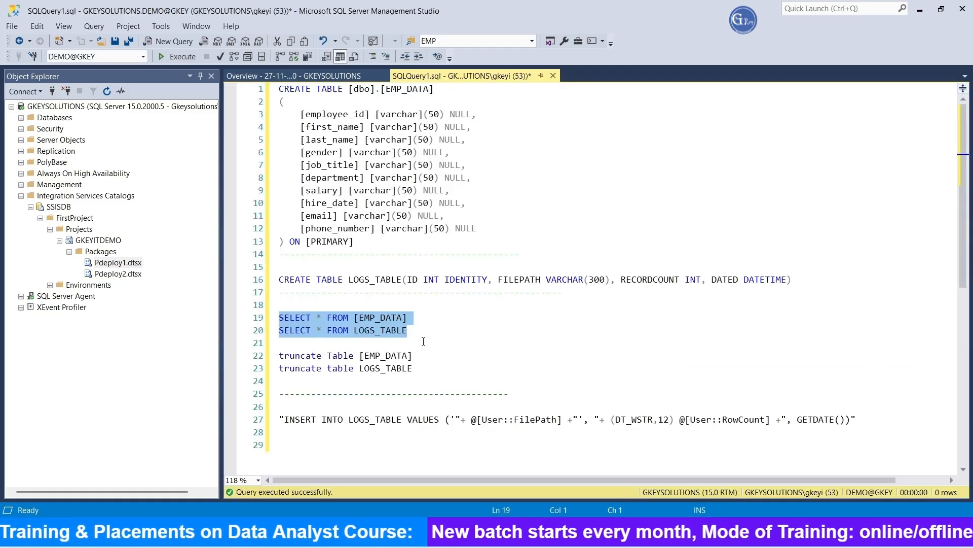
pyautogui.click(160, 57)
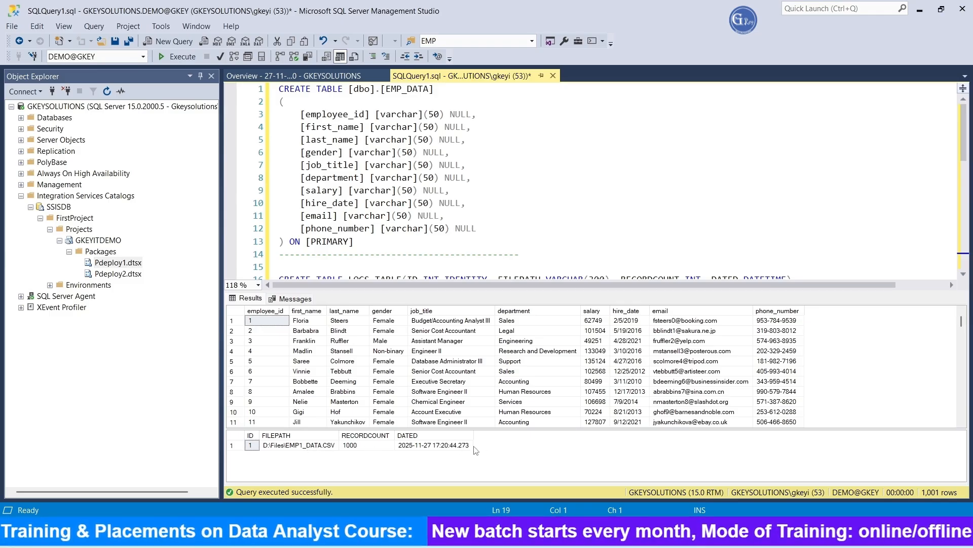
pyautogui.scroll(-3, 413, 361)
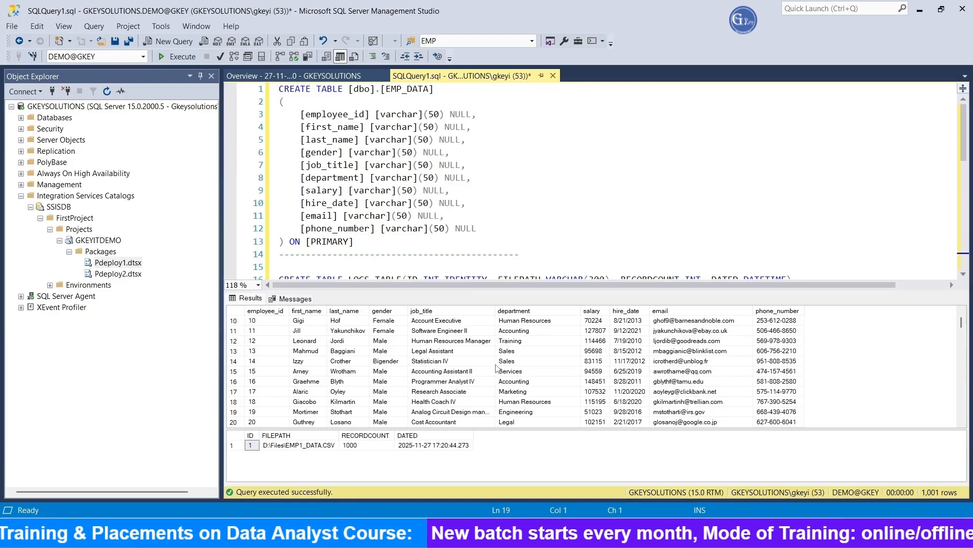
pyautogui.hotkey('ctrl', 'r')
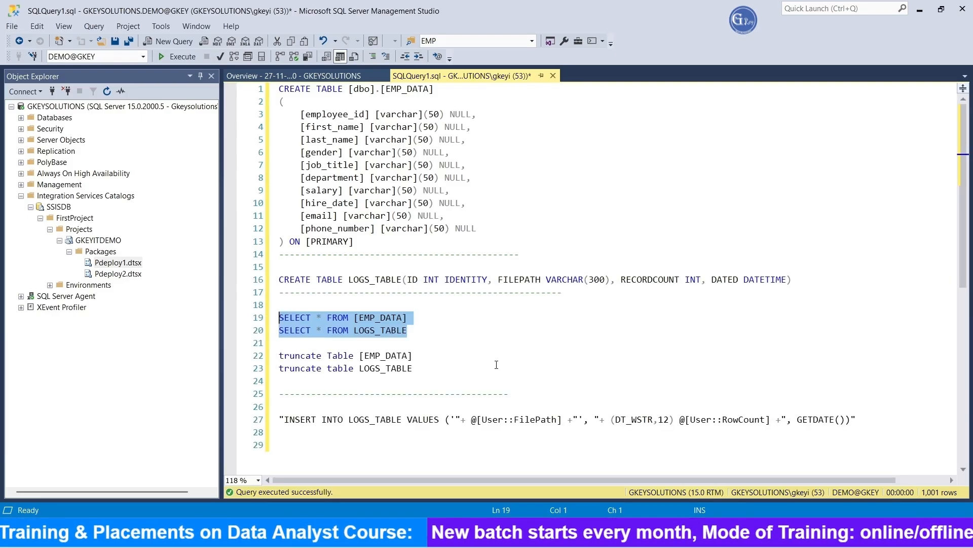
# Execute the Pdeploy2 package with pFilepath set to D:\Files\EMP2_DATA.CSV and open its overview report
pyautogui.rightClick(120, 282)
pyautogui.click(126, 403)
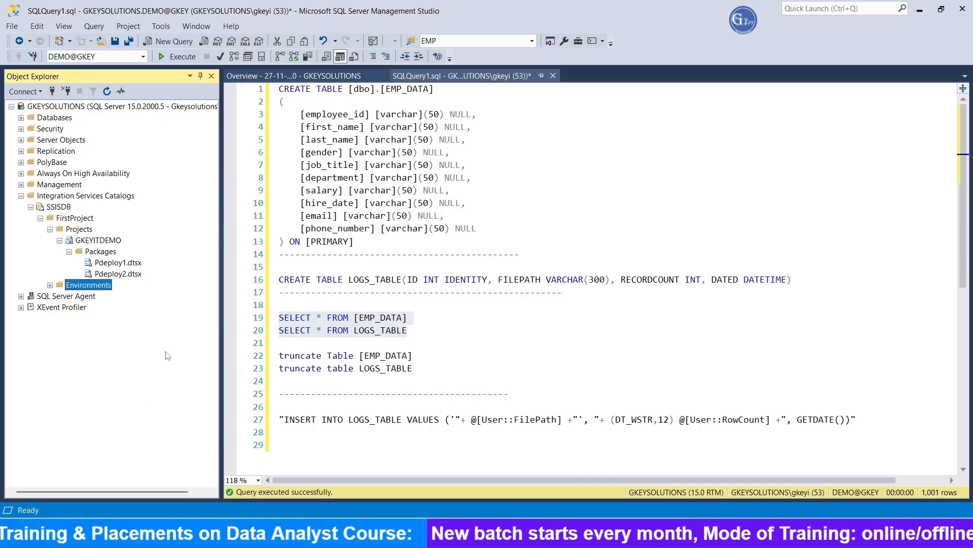
pyautogui.rightClick(121, 274)
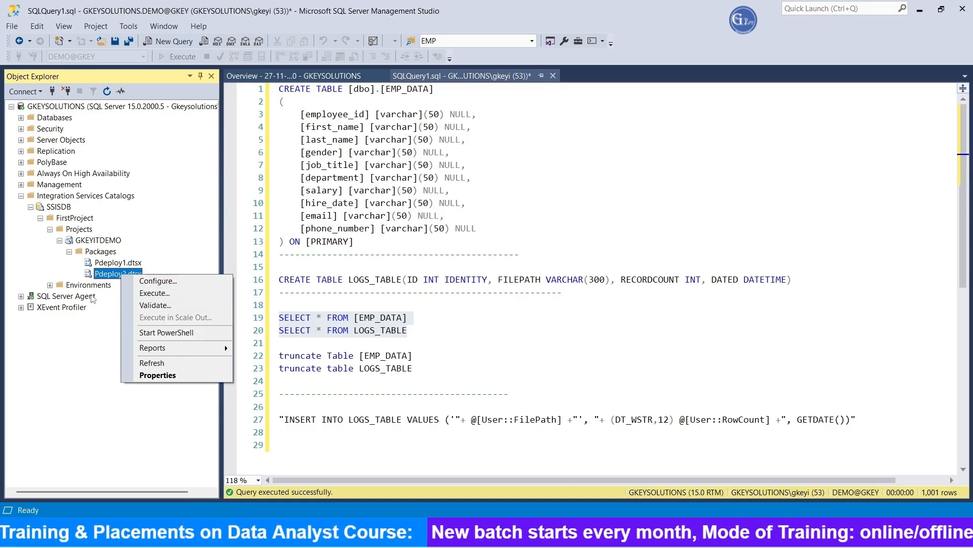
pyautogui.click(161, 296)
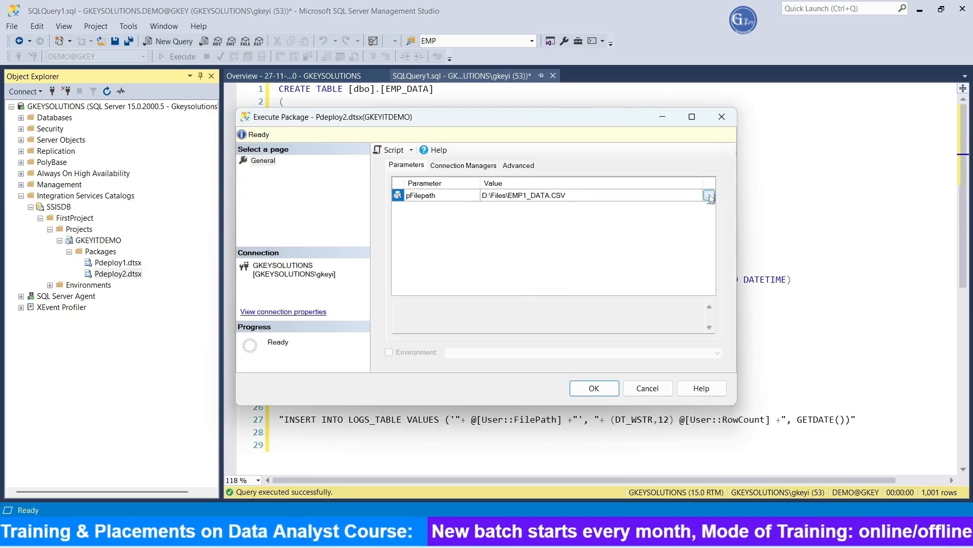
pyautogui.click(709, 196)
pyautogui.click(400, 317)
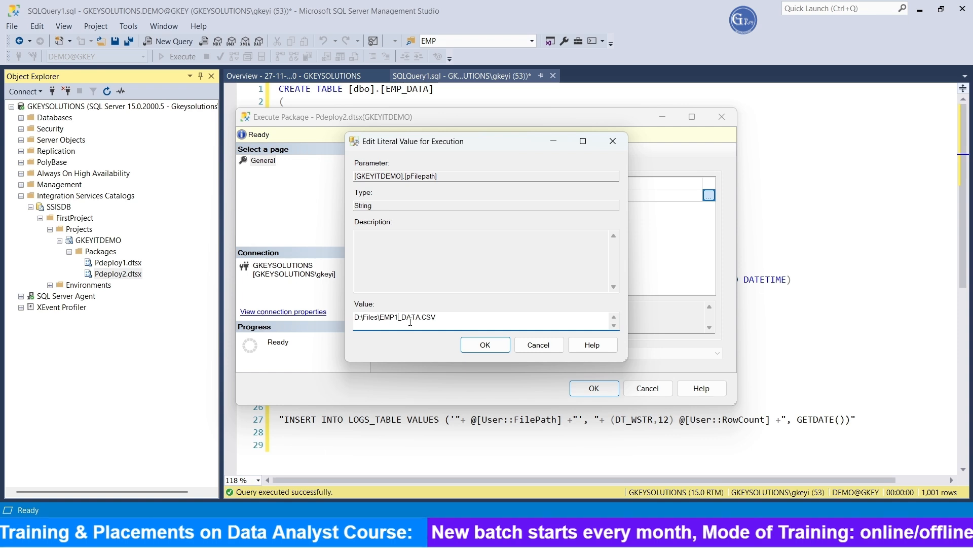
pyautogui.press('BackSpace')
pyautogui.write('2')
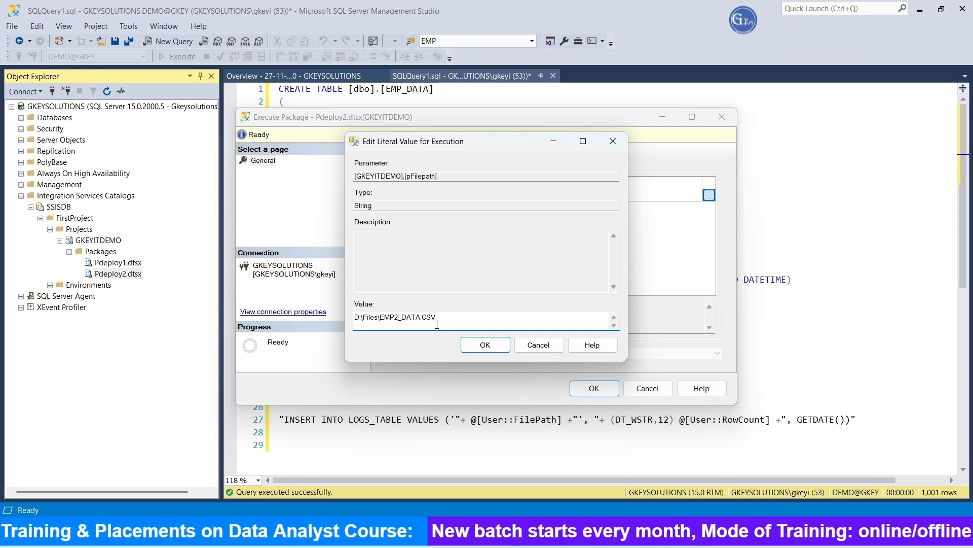
pyautogui.click(482, 344)
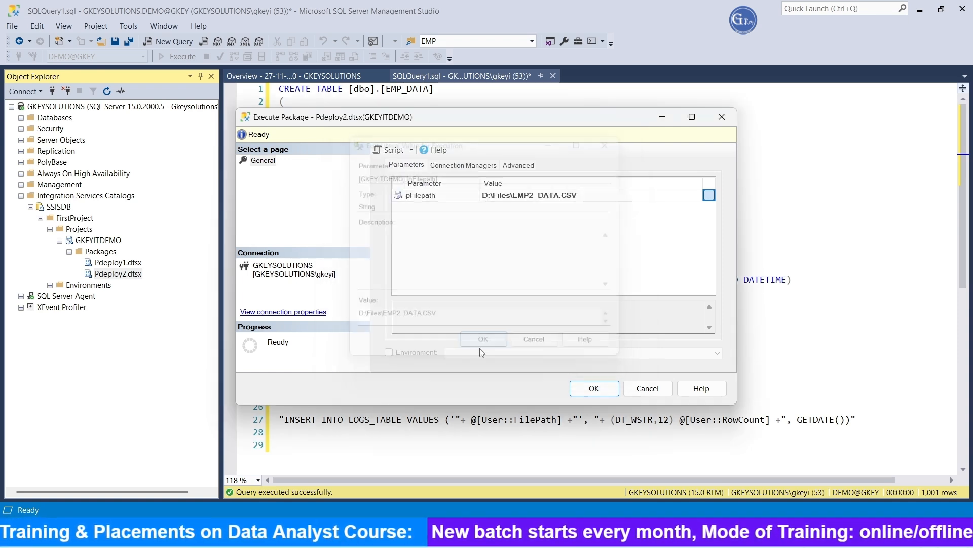
pyautogui.click(600, 389)
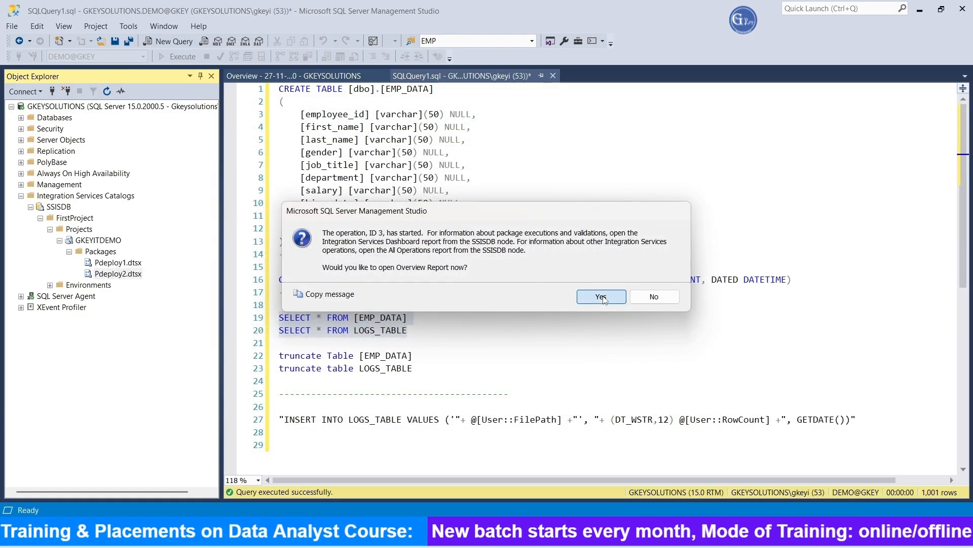
pyautogui.click(600, 297)
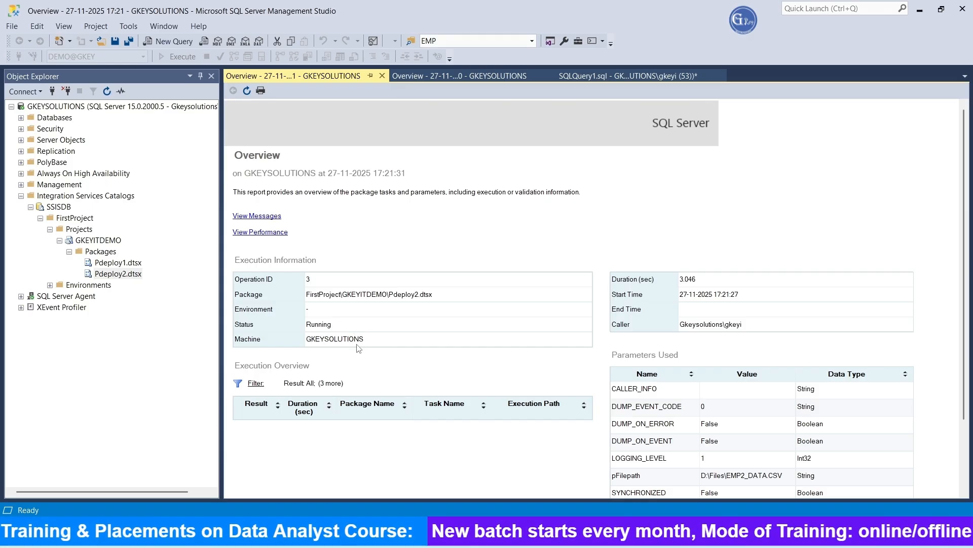
# Rerun the SELECT queries on EMP_DATA and LOGS_TABLE to check the second file's load
pyautogui.click(479, 79)
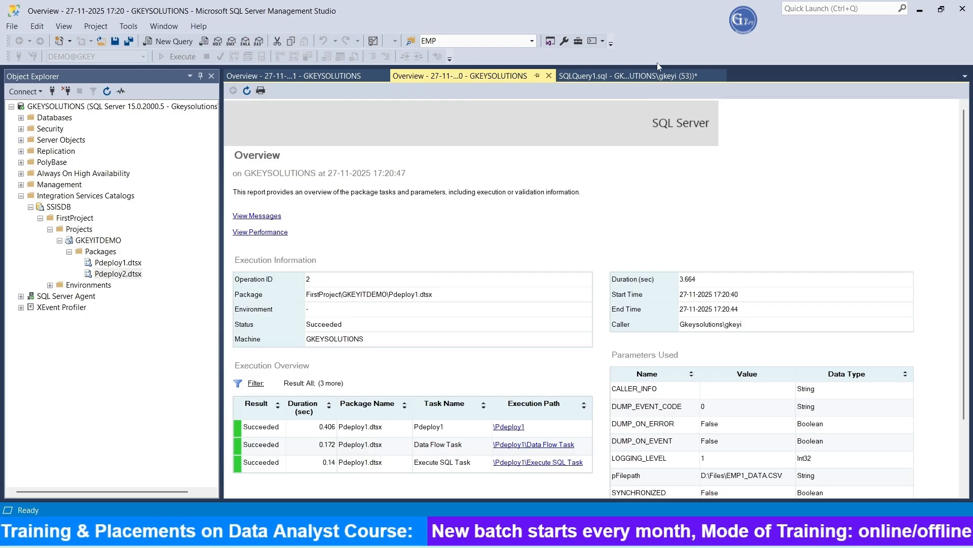
pyautogui.click(628, 74)
pyautogui.moveTo(432, 334); pyautogui.dragTo(276, 317)
pyautogui.click(192, 60)
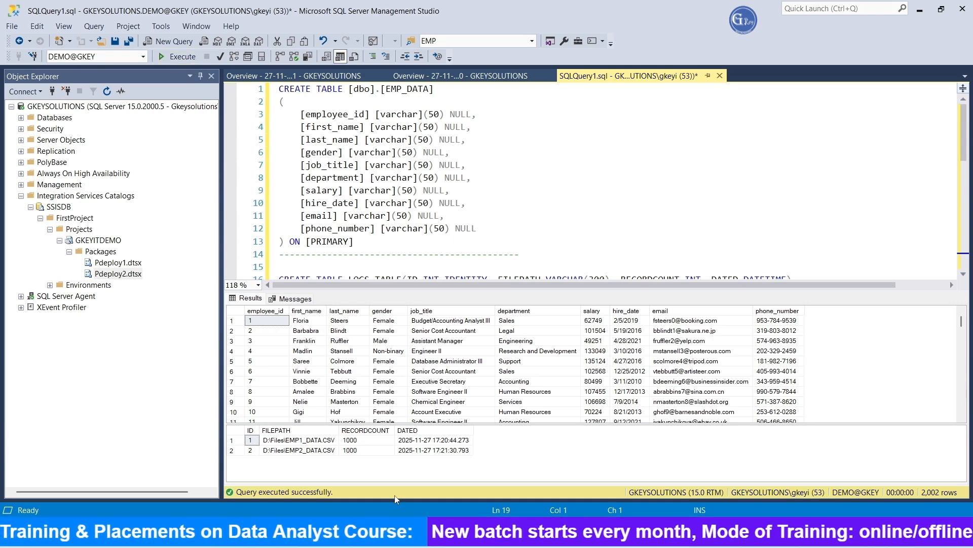
# View the CSV files in the D:\Files folder and the SSIS project before returning to the query
pyautogui.click(425, 533)
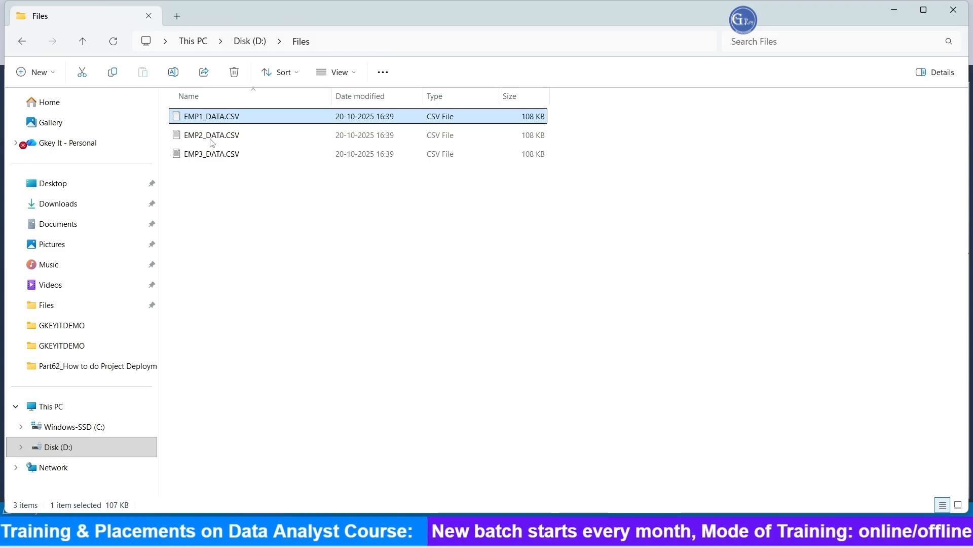
pyautogui.click(647, 529)
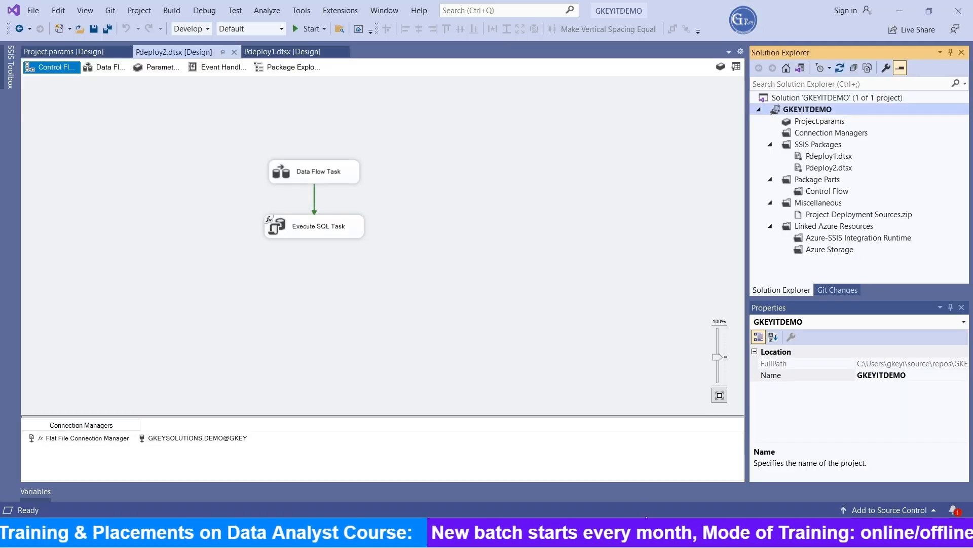
pyautogui.click(538, 531)
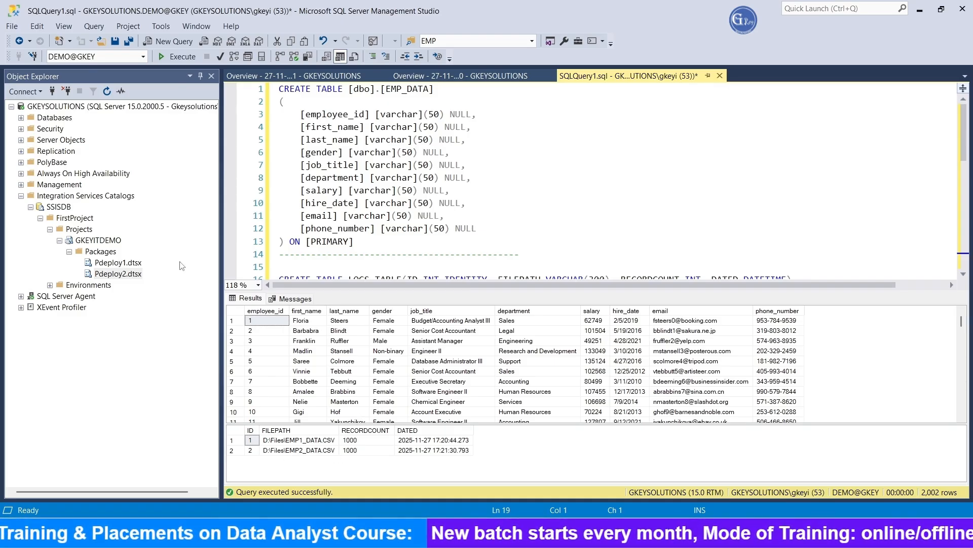
# Execute the Pdeploy1 package with pFilepath set to D:\Files\EMP3_DATA.CSV, declining the overview report
pyautogui.click(127, 263)
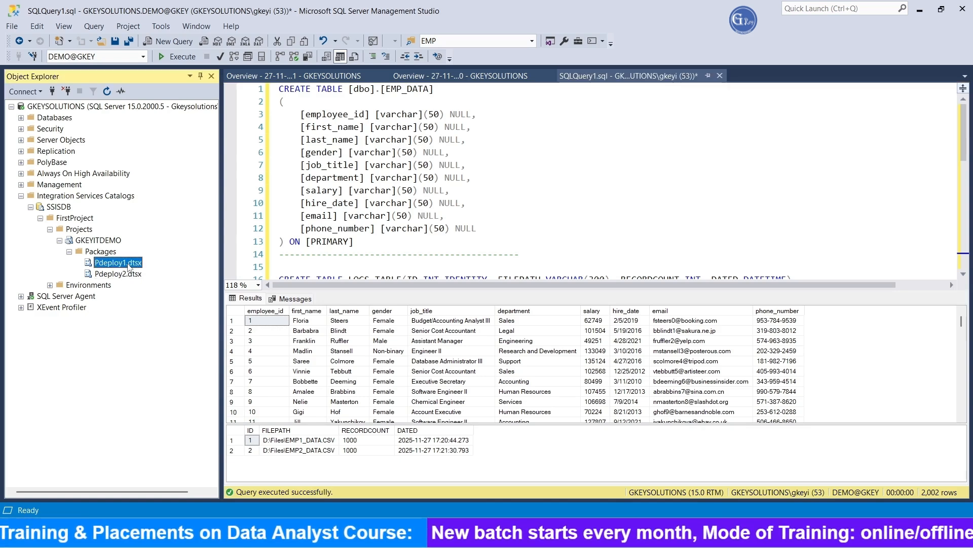
pyautogui.rightClick(128, 263)
pyautogui.click(174, 283)
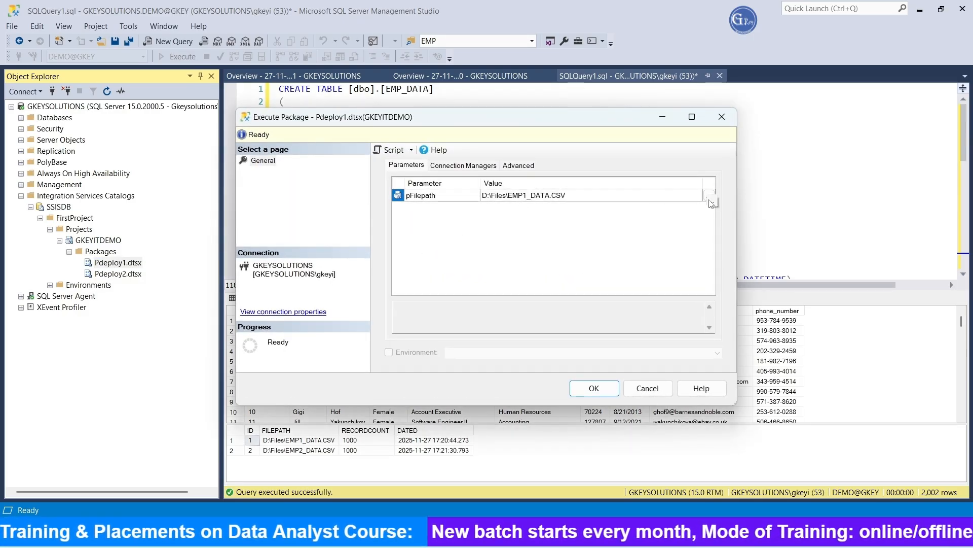
pyautogui.click(710, 198)
pyautogui.click(400, 317)
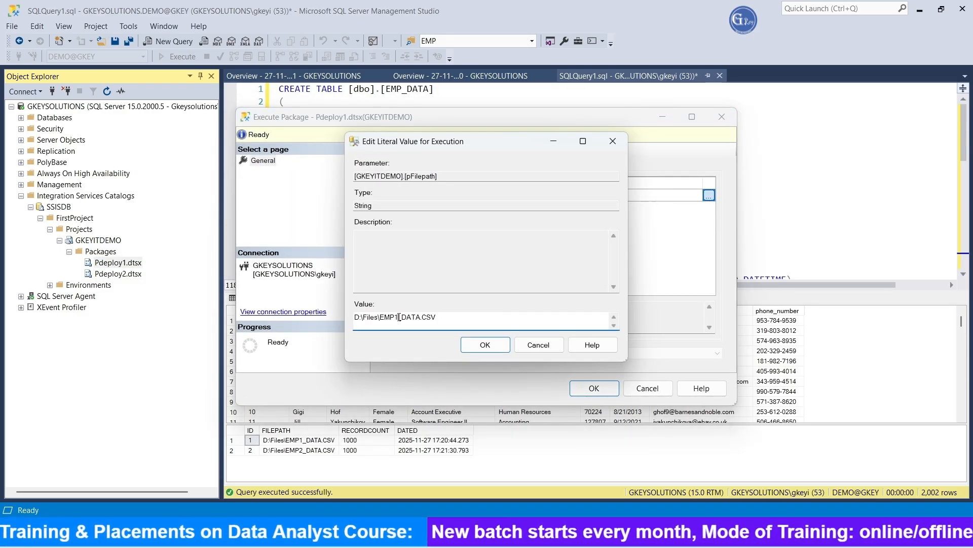
pyautogui.press('BackSpace')
pyautogui.write('3')
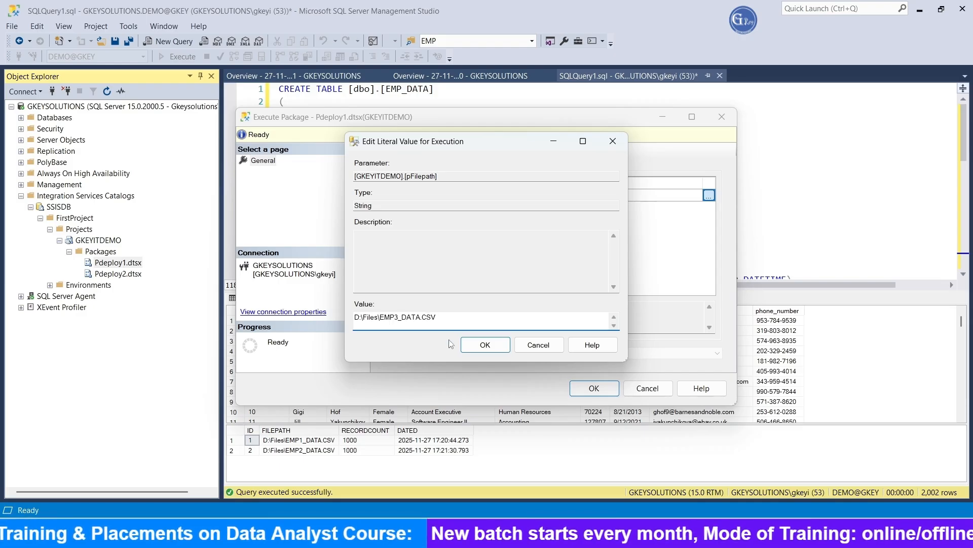
pyautogui.click(486, 345)
pyautogui.click(594, 388)
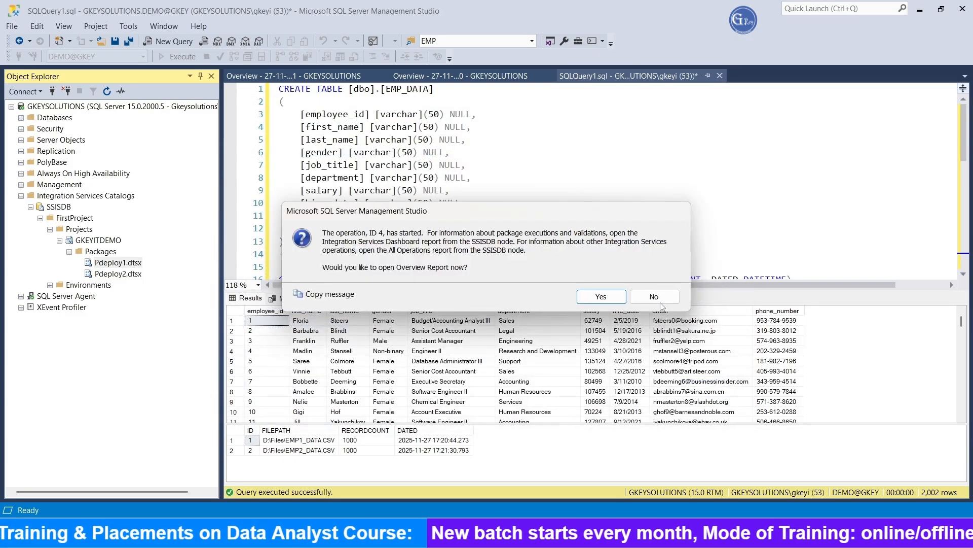
pyautogui.click(654, 297)
# Rerun the SELECT queries on EMP_DATA and LOGS_TABLE to check the third file's load
pyautogui.scroll(-3, 502, 240)
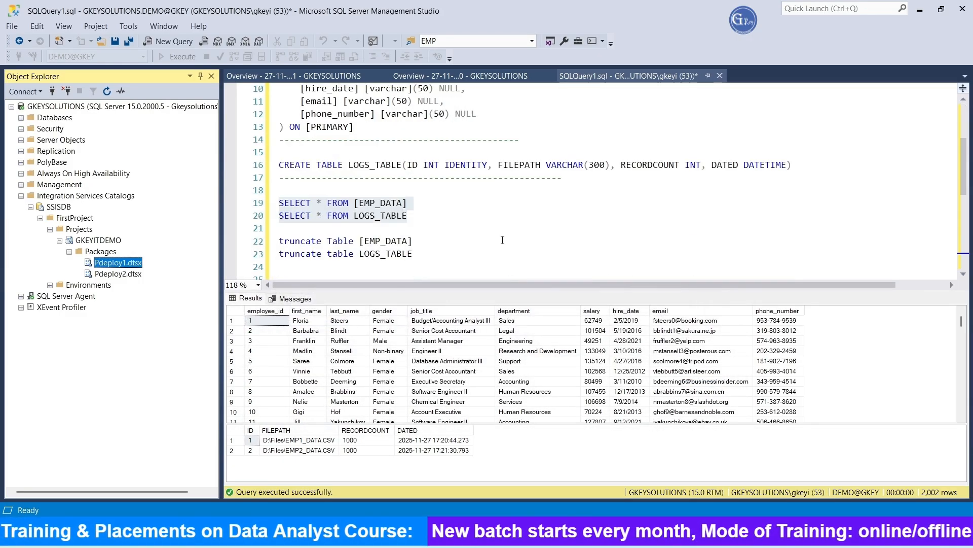
pyautogui.moveTo(434, 224); pyautogui.dragTo(280, 203)
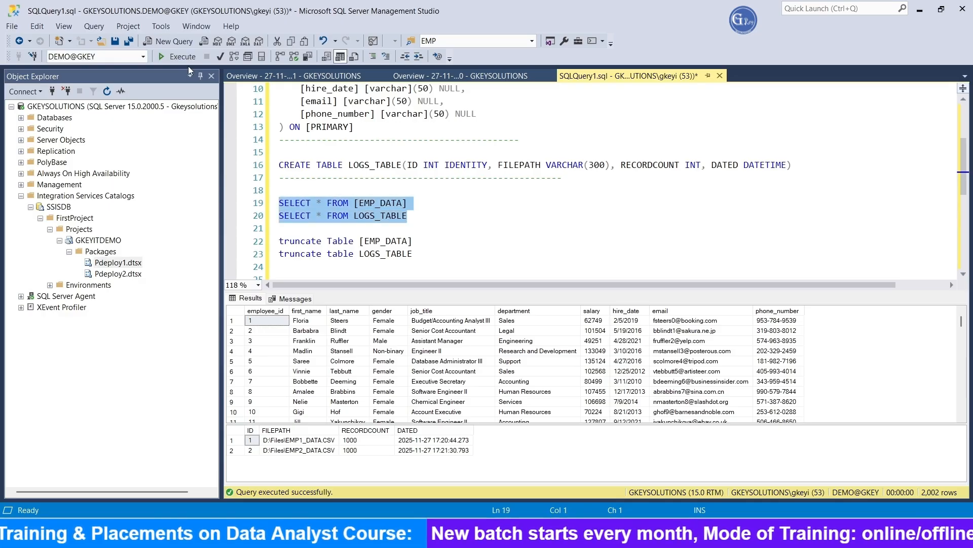
pyautogui.click(178, 56)
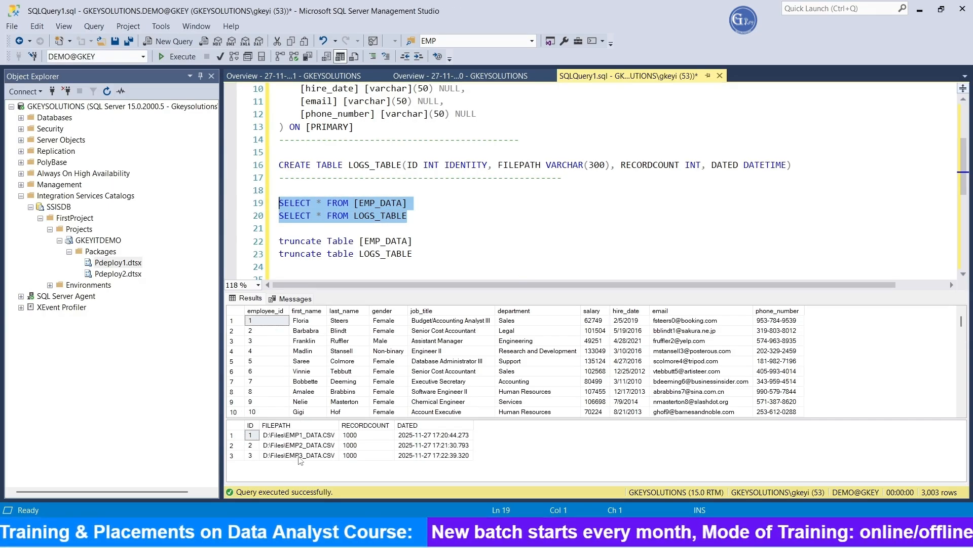
# Review the source CSV files and the project's pFilepath parameter and Pdeploy1 design in the SSIS project
pyautogui.hotkey('alt', 'Tab')
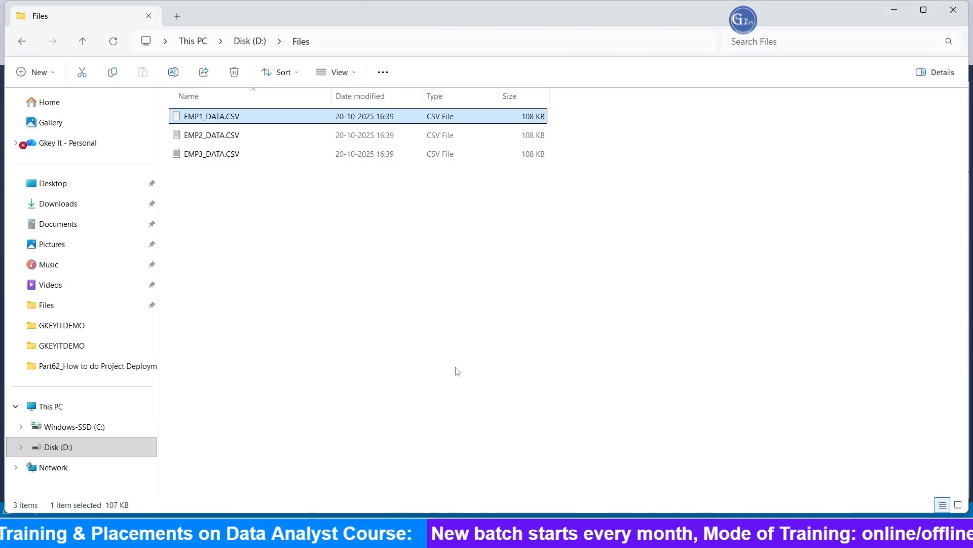
pyautogui.click(221, 154)
pyautogui.moveTo(654, 545)
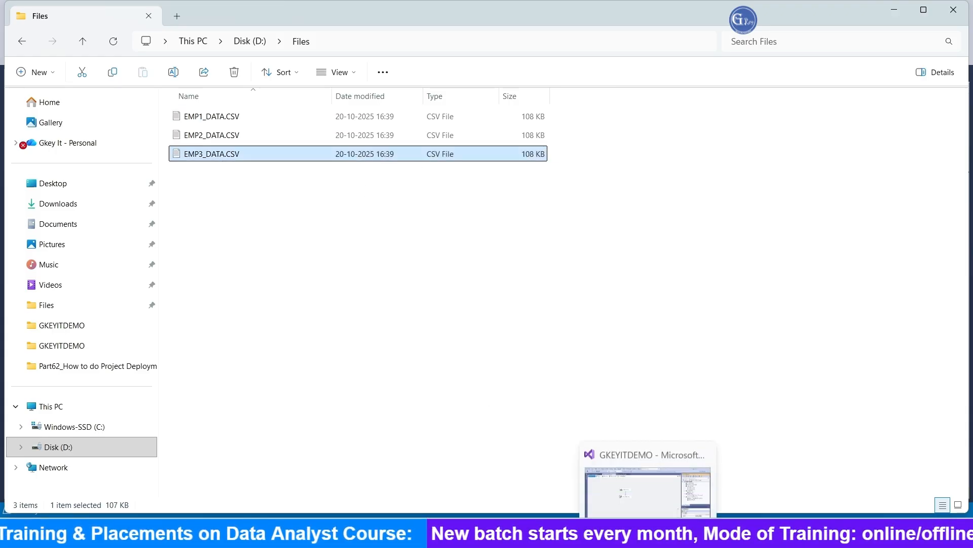
pyautogui.click(651, 474)
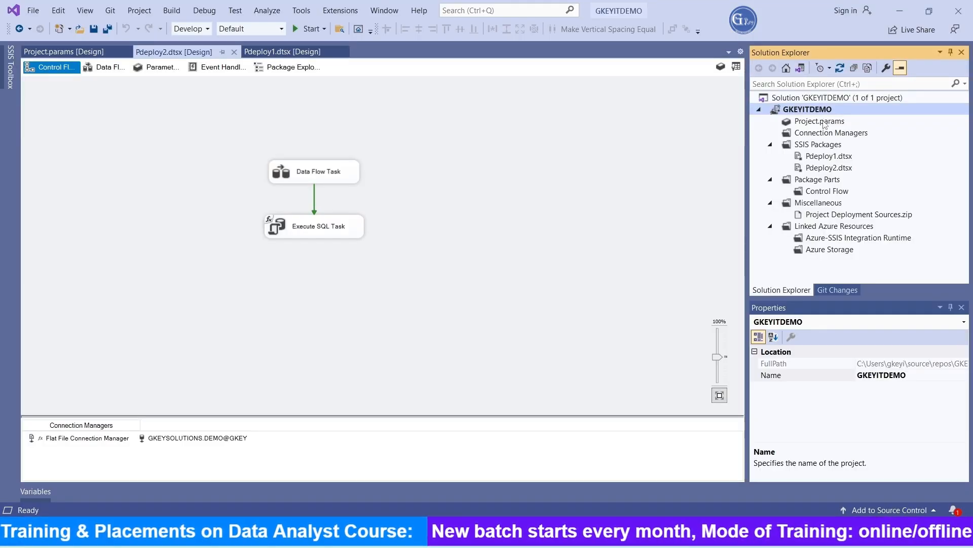
pyautogui.click(87, 53)
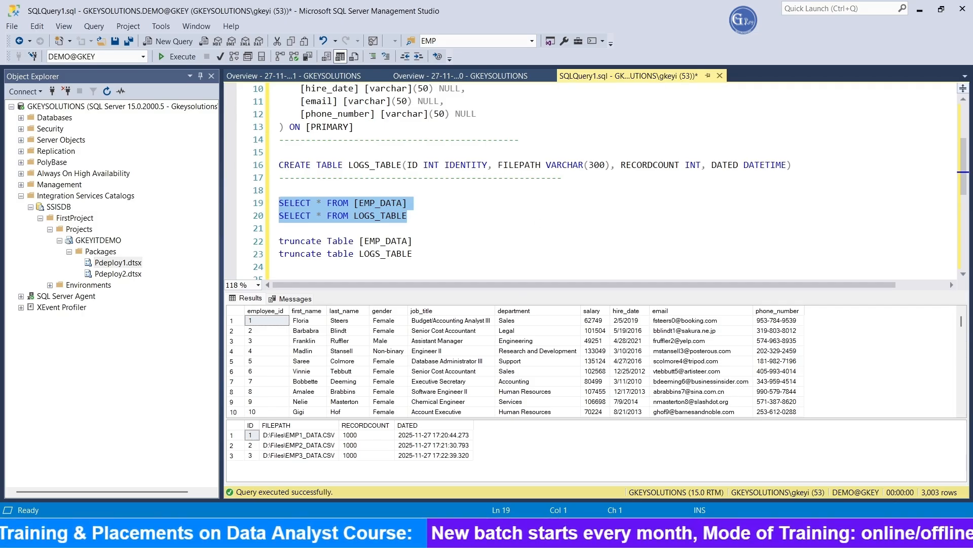
pyautogui.hotkey('alt', 'Tab')
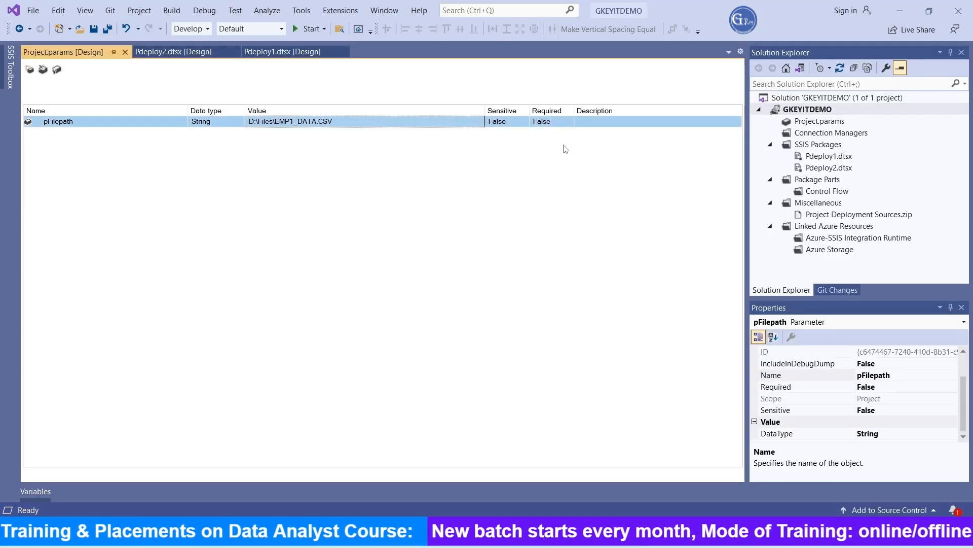
pyautogui.click(296, 51)
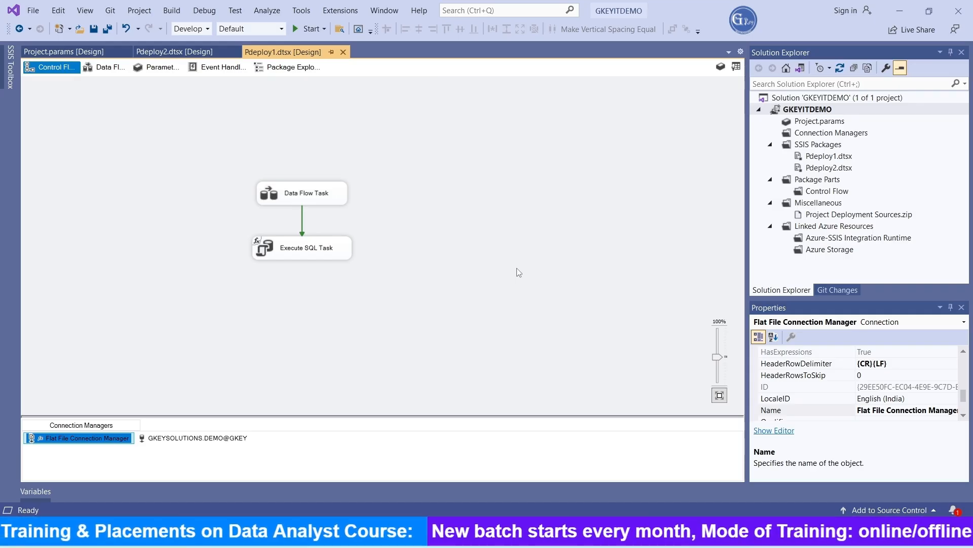